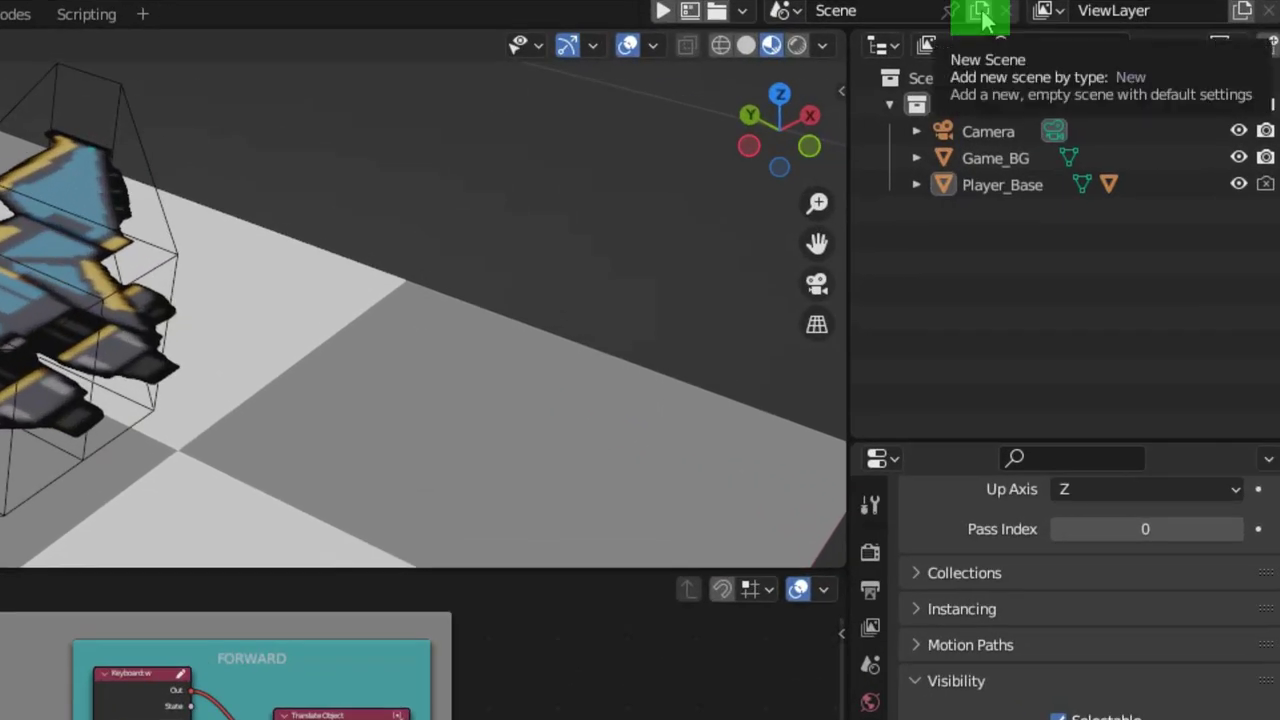
# Create a new empty scene with default settings and name it Test_Scene
pyautogui.click(1128, 33)
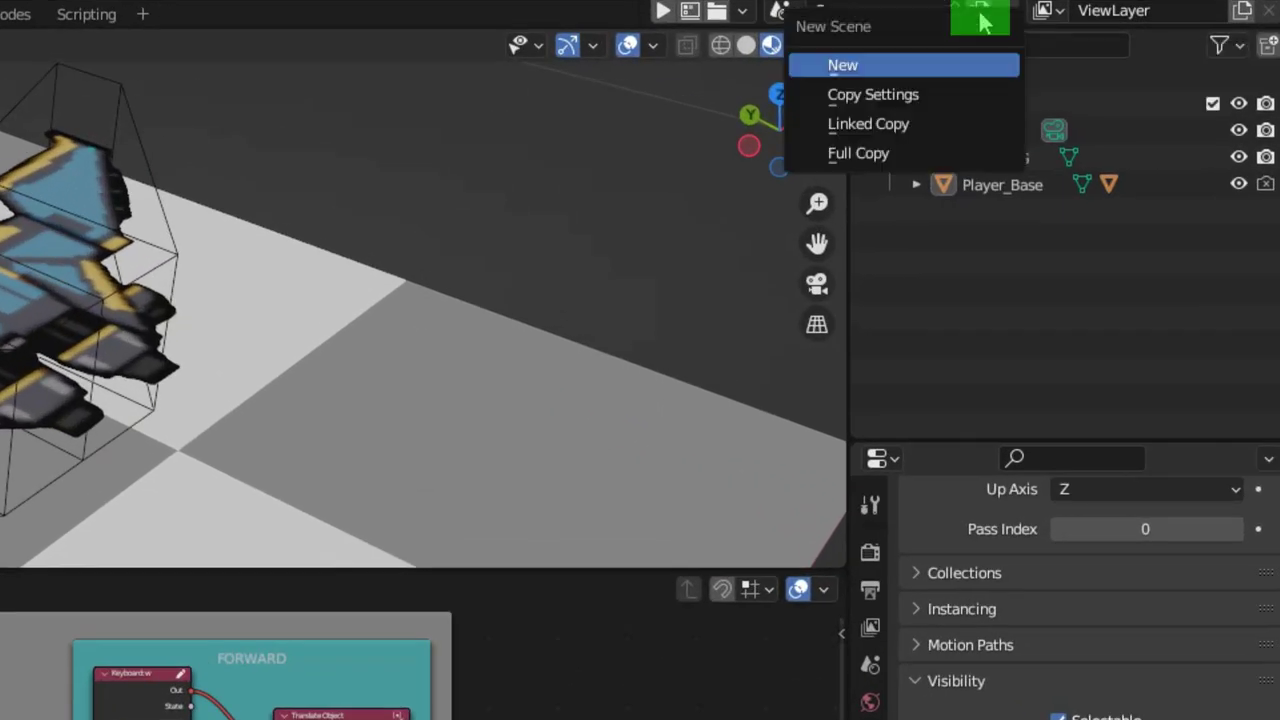
pyautogui.click(843, 65)
pyautogui.doubleClick(884, 8)
pyautogui.write('Test_Scene')
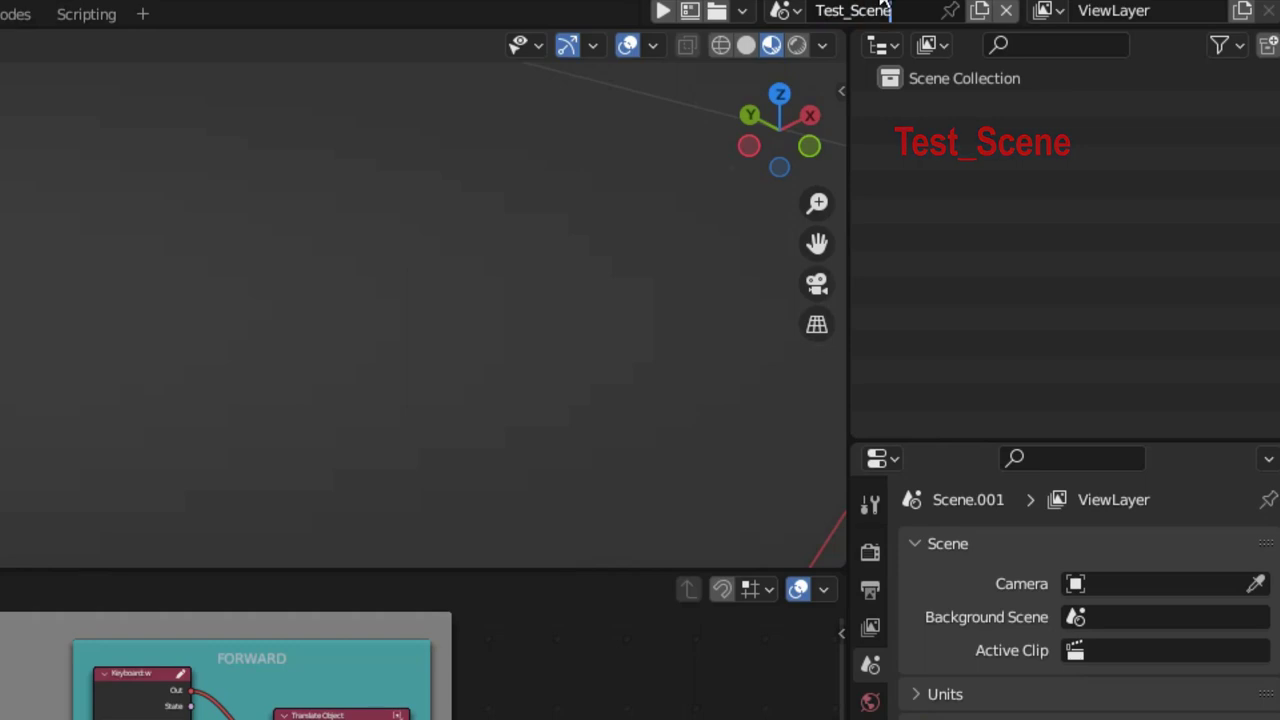
pyautogui.press('Return')
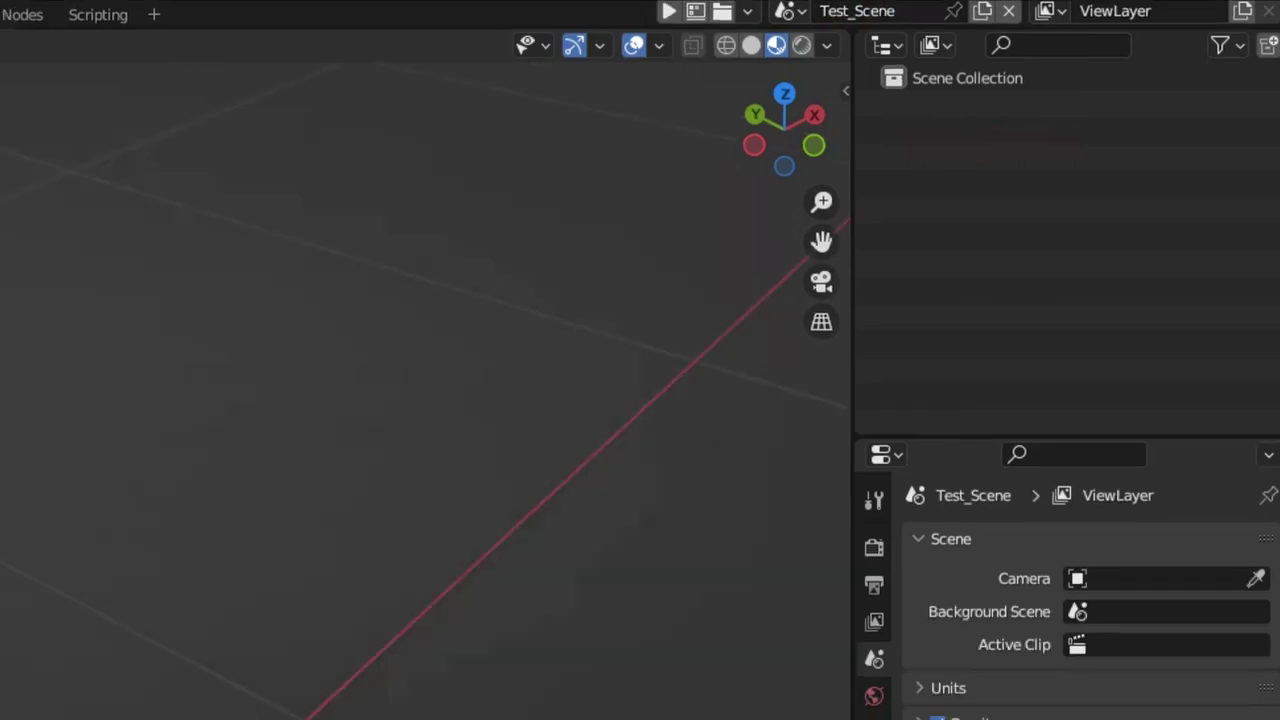
# Add a mesh plane to the scene and rename it Test_BG
pyautogui.hotkey('shift', 'a')
pyautogui.moveTo(766, 329)
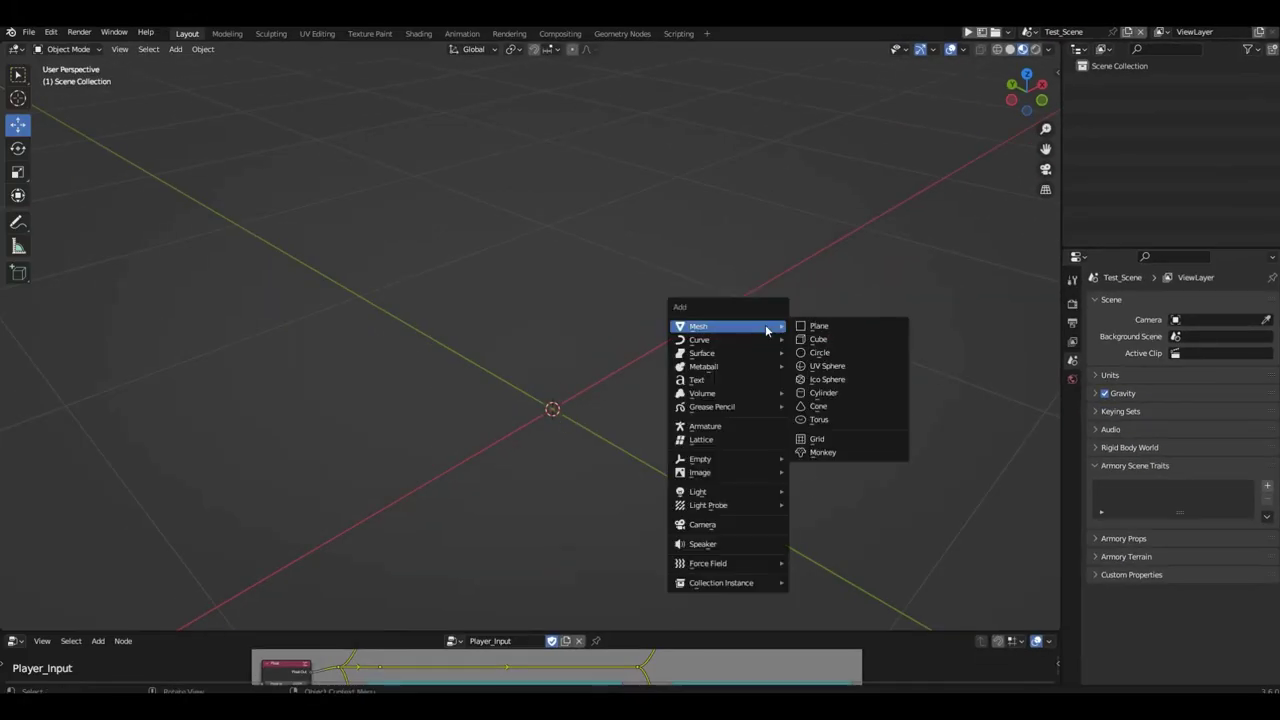
pyautogui.click(818, 326)
pyautogui.press('F2')
pyautogui.write('Test')
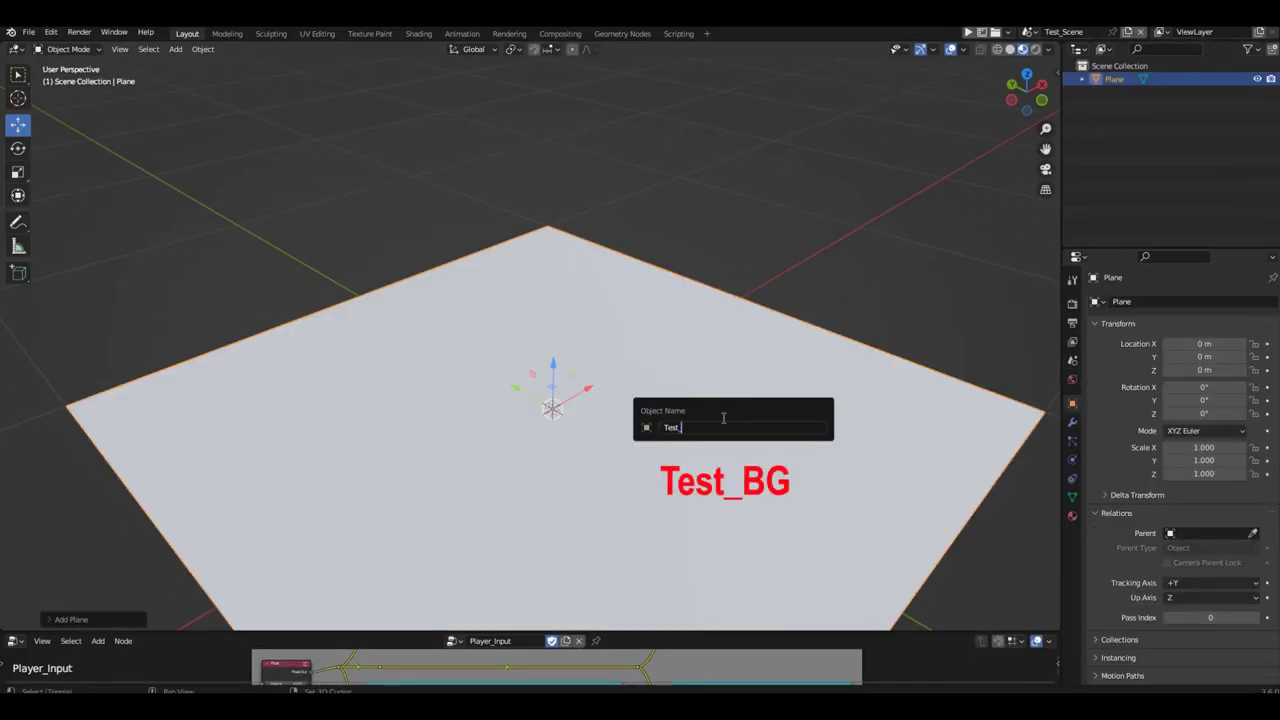
pyautogui.write('_BG')
pyautogui.press('Return')
# Scale the Test_BG plane by a factor of 10 and apply its scale
pyautogui.scroll(-8, 652, 570)
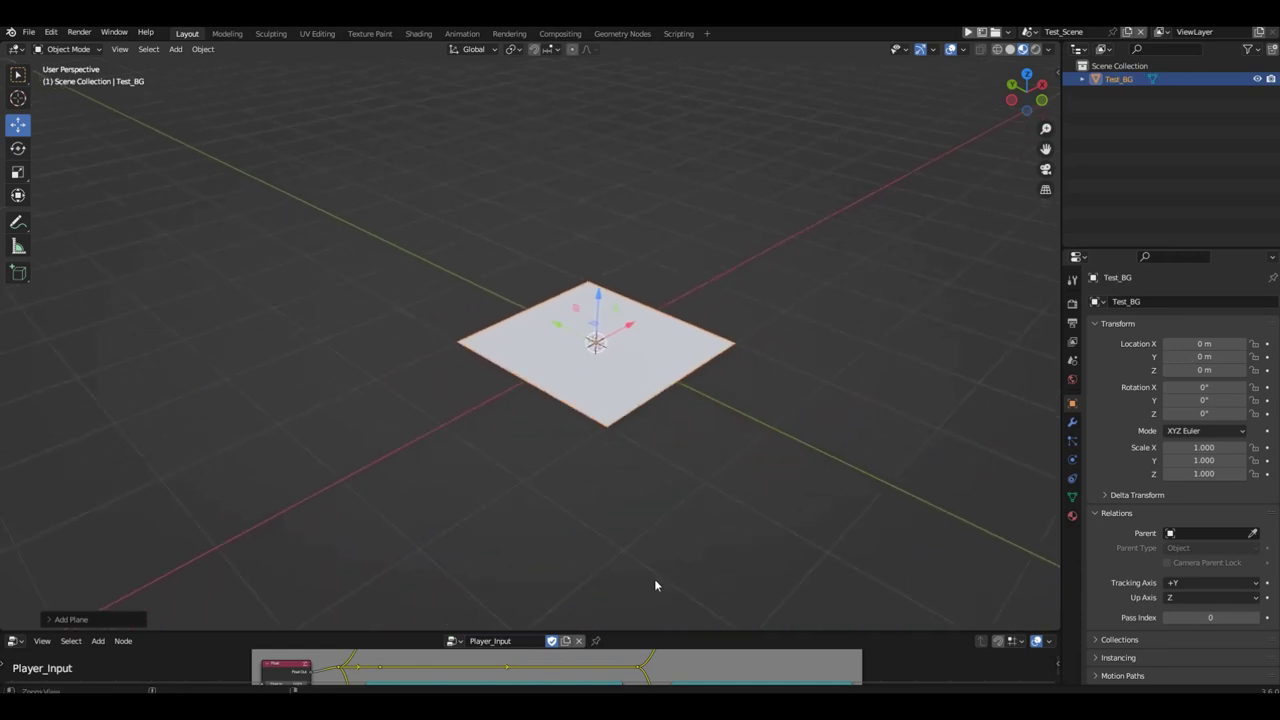
pyautogui.write('s10')
pyautogui.press('Return')
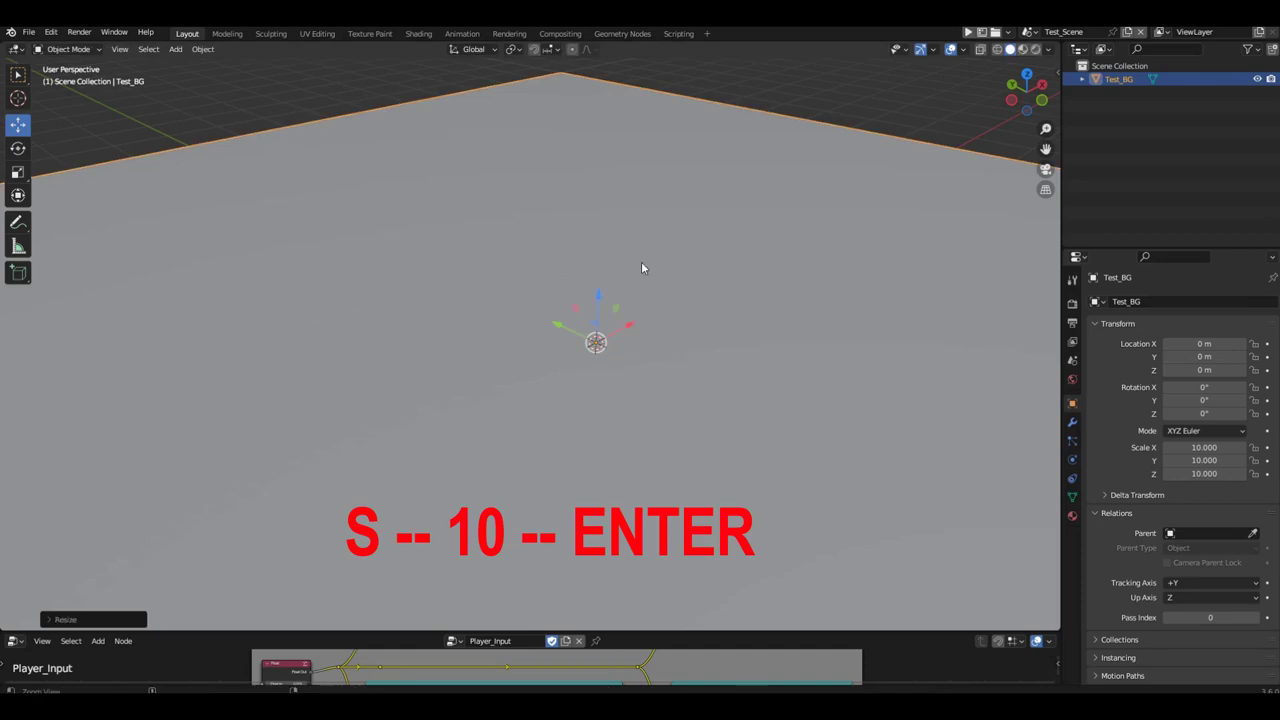
pyautogui.scroll(-5, 662, 458)
pyautogui.hotkey('ctrl', 'a')
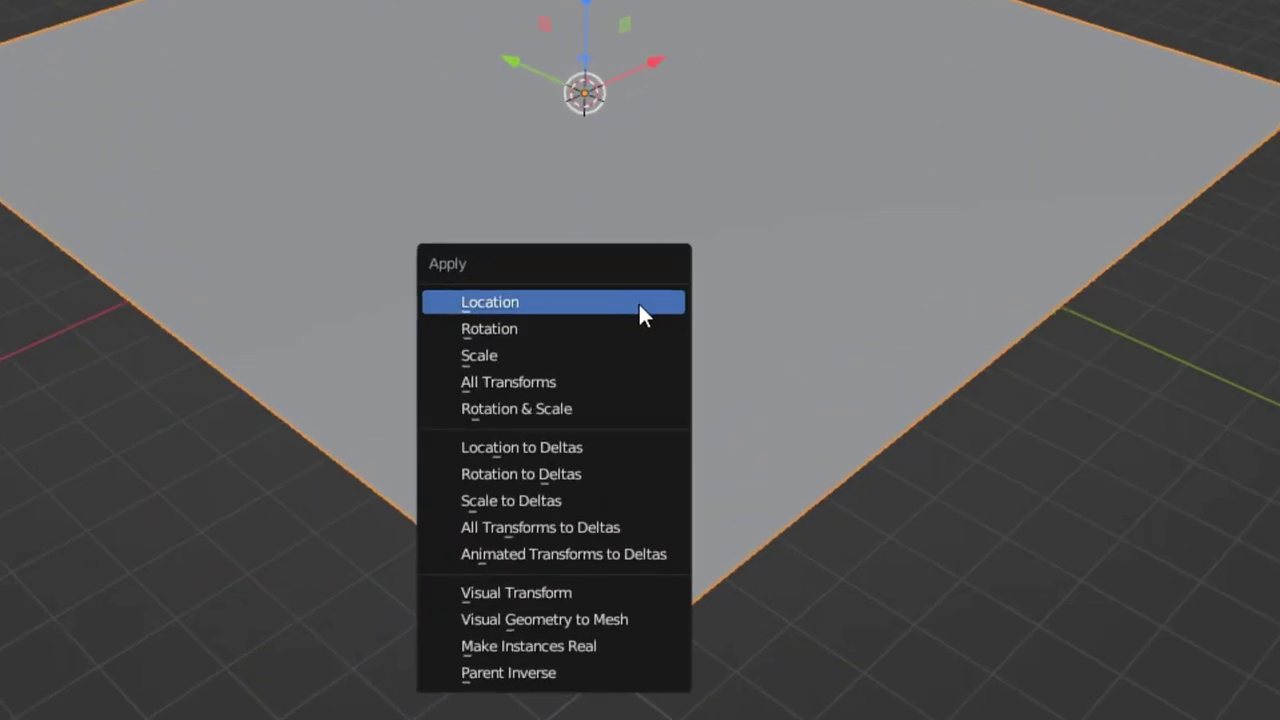
pyautogui.click(609, 355)
# Create a new material on the Test_BG plane and name it Test_BG
pyautogui.click(1132, 540)
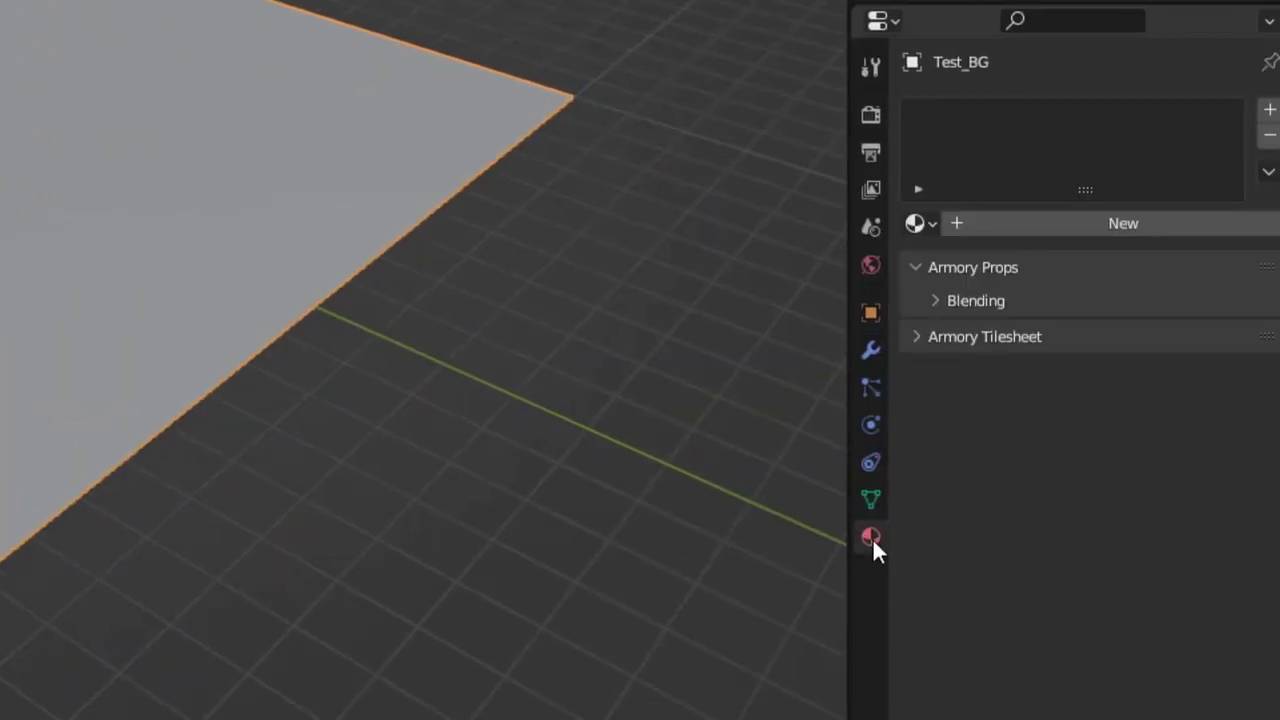
pyautogui.click(1021, 222)
pyautogui.doubleClick(1025, 223)
pyautogui.write('Test_BG')
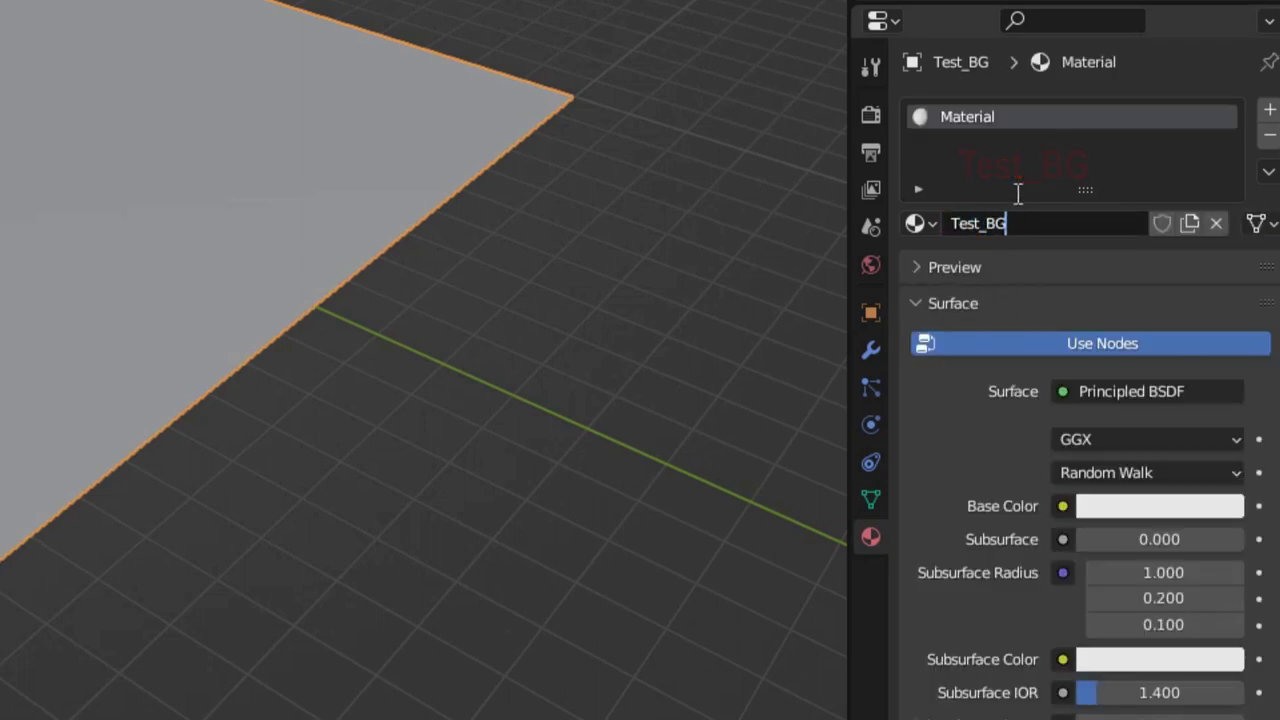
pyautogui.press('Return')
# Assign a Checker Texture to the Test_BG material's base color and set the texture scale to 10
pyautogui.click(1062, 507)
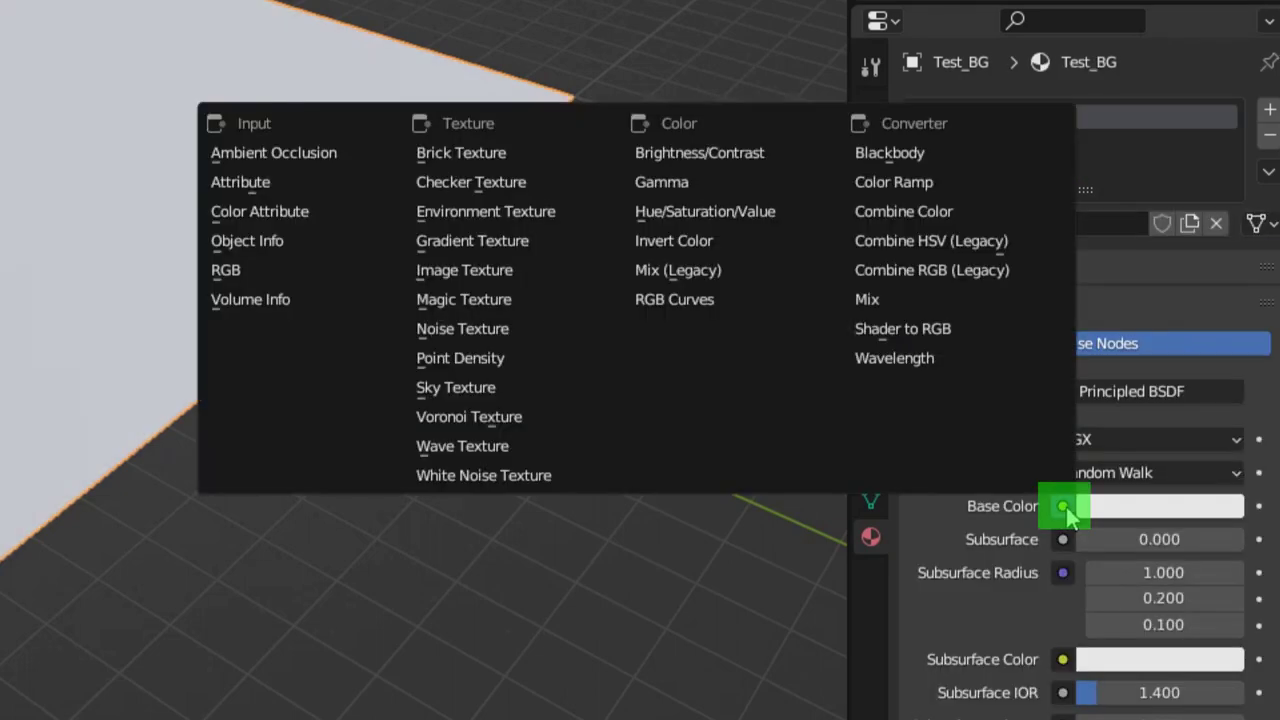
pyautogui.click(445, 183)
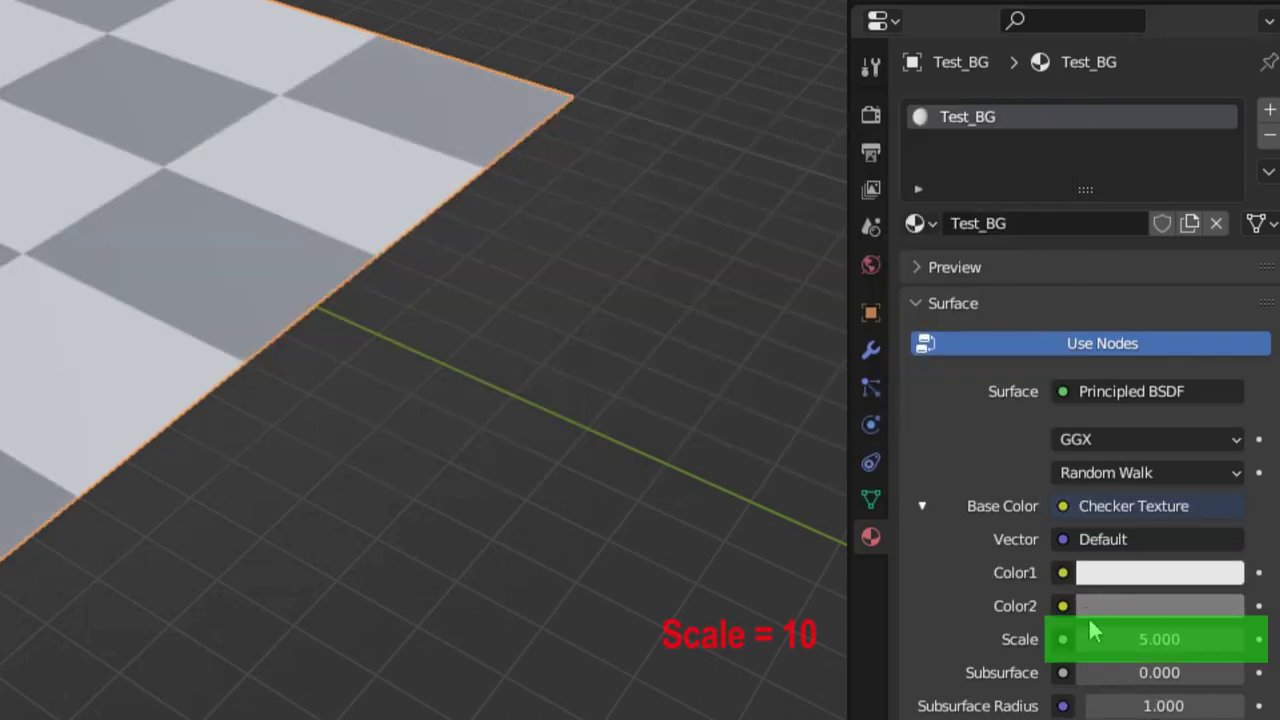
pyautogui.click(1128, 639)
pyautogui.write('10')
pyautogui.press('Return')
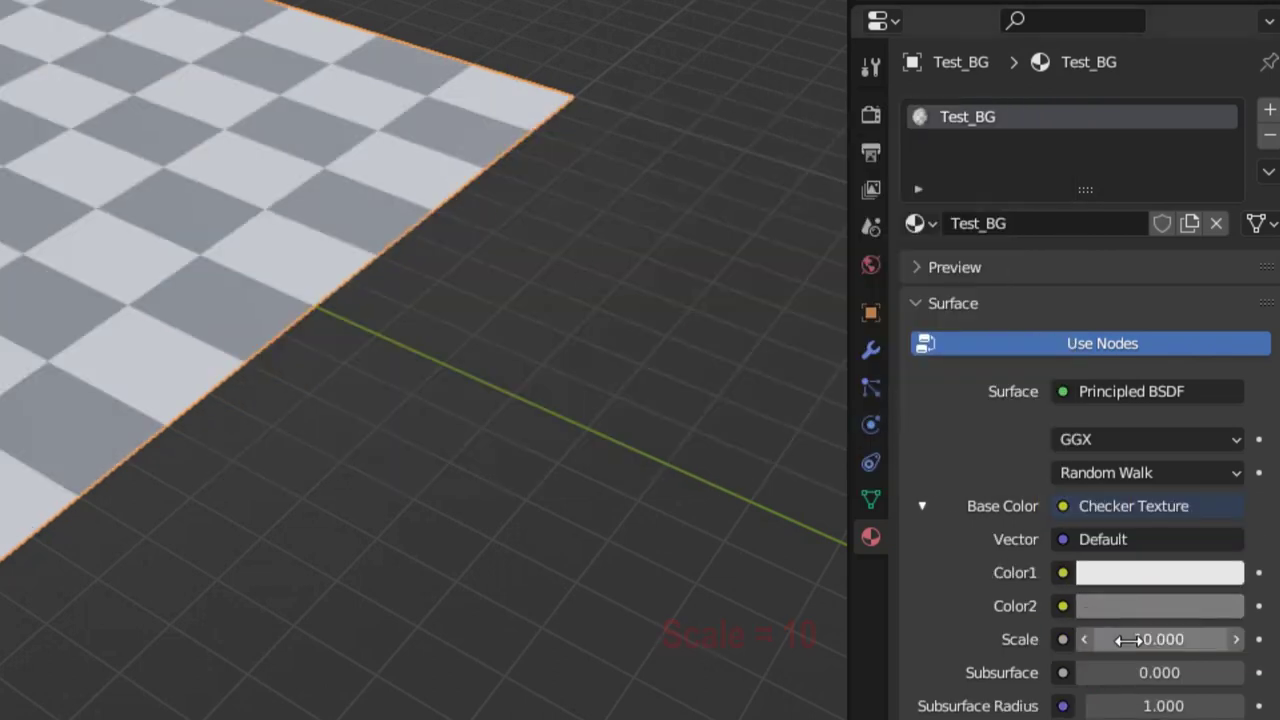
# Add a mesh cube and move it 1 m up along the global Z axis
pyautogui.hotkey('shift', 'a')
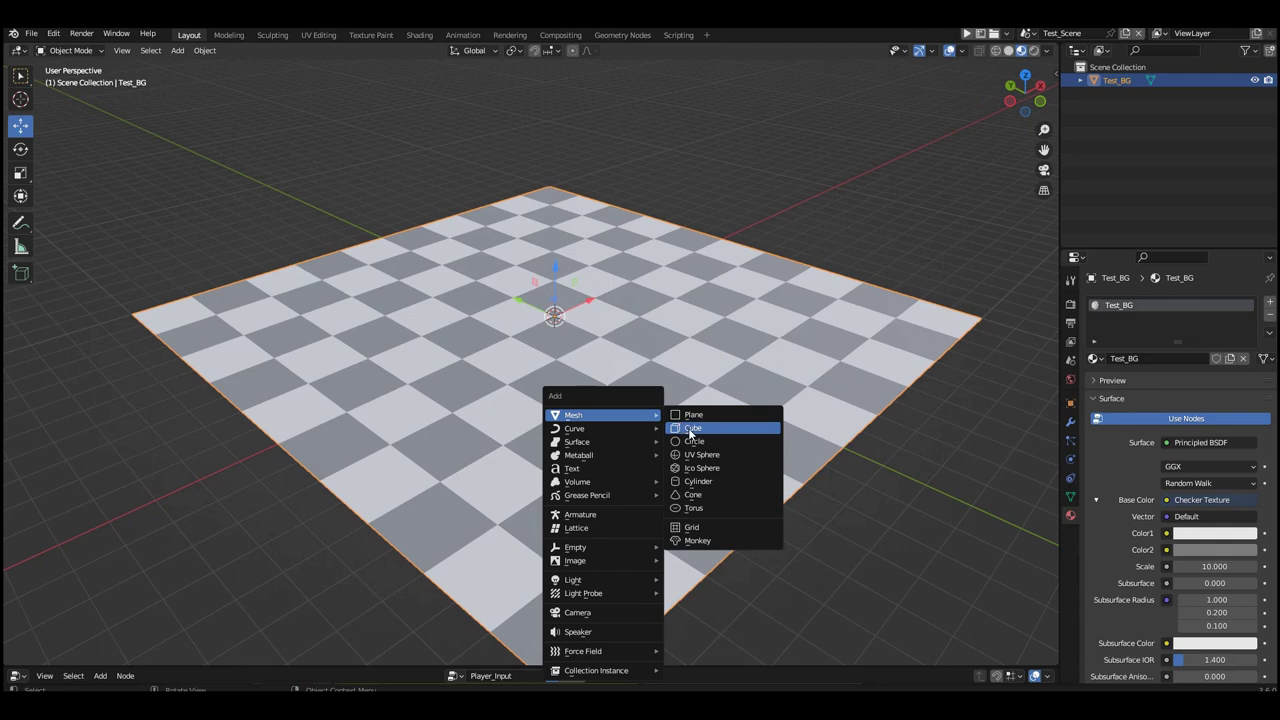
pyautogui.click(689, 430)
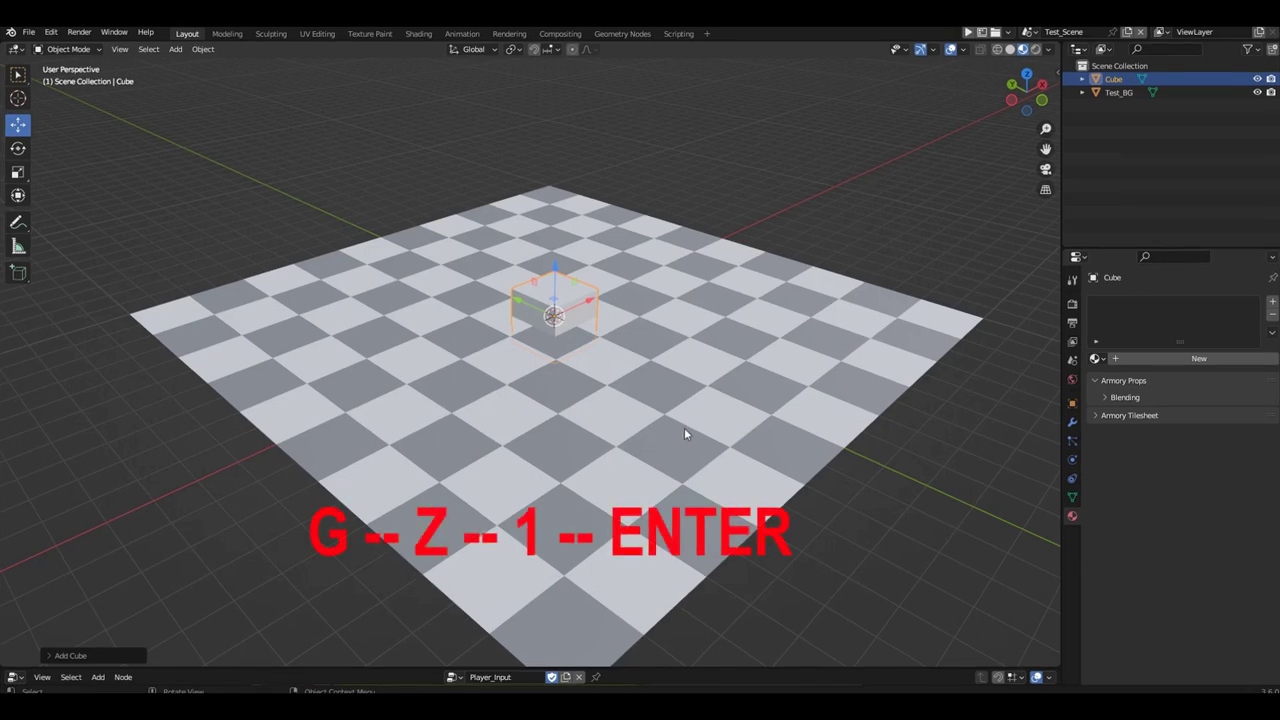
pyautogui.press('g')
pyautogui.press('z')
pyautogui.press('1')
pyautogui.press('z')
pyautogui.press('1')
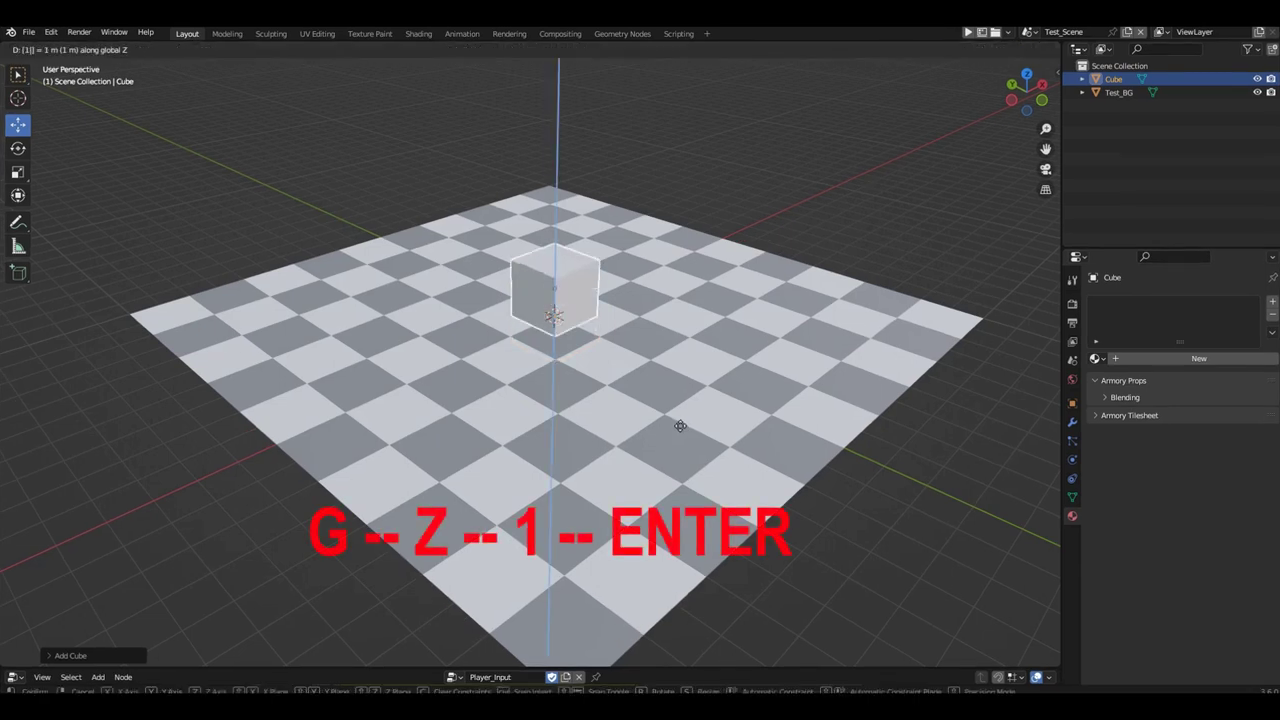
pyautogui.press('Return')
# Rename the cube Test_Player
pyautogui.press('F2')
pyautogui.write('Test_Player')
pyautogui.press('Return')
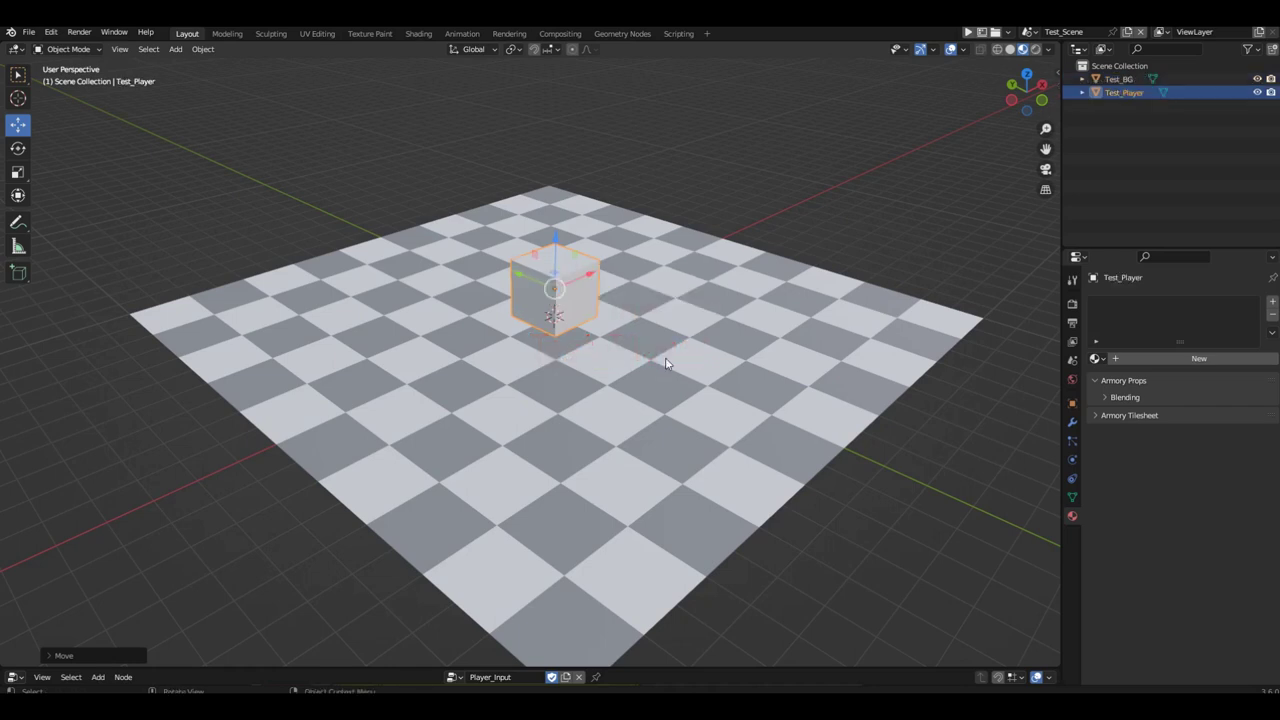
# Duplicate the Test_Player cube three times in top view, placing copies near the plane's upper-left corner, right edge and lower edge
pyautogui.press('KP_7')
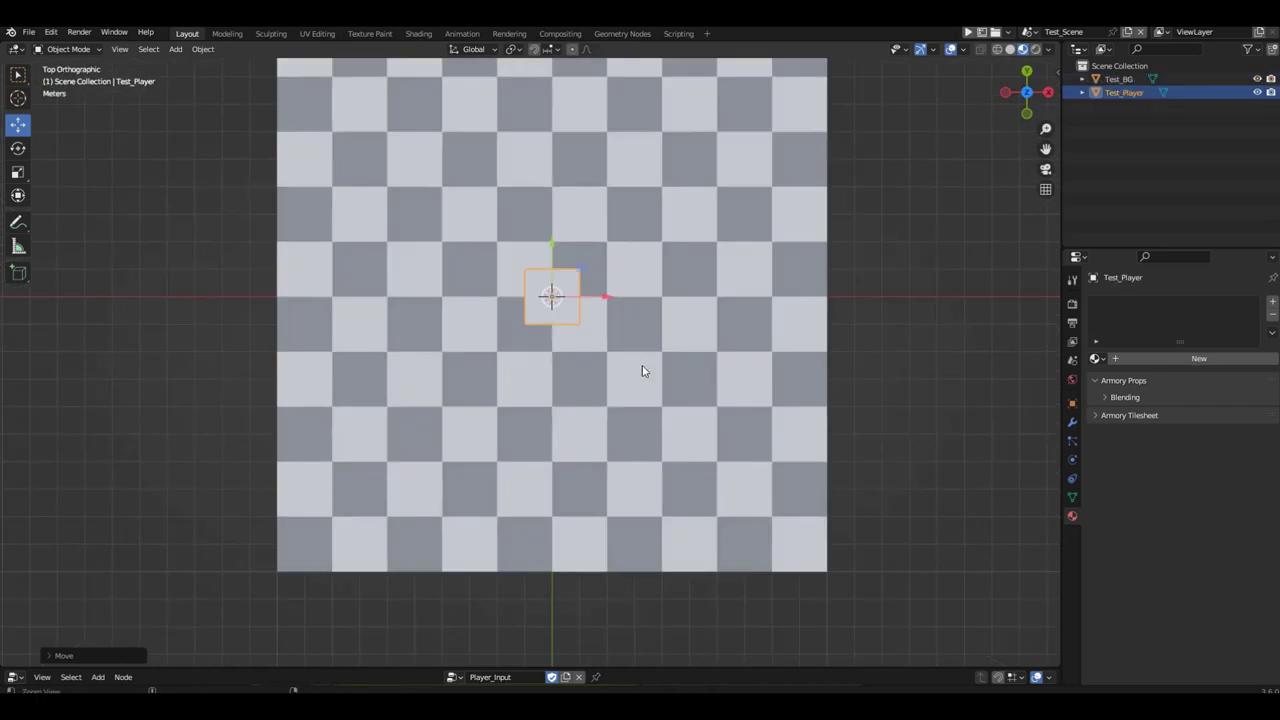
pyautogui.scroll(-1, 645, 385)
pyautogui.keyDown('shift'); pyautogui.moveTo(647, 401); pyautogui.dragTo(634, 428, button='middle'); pyautogui.keyUp('shift')
pyautogui.hotkey('shift', 'd')
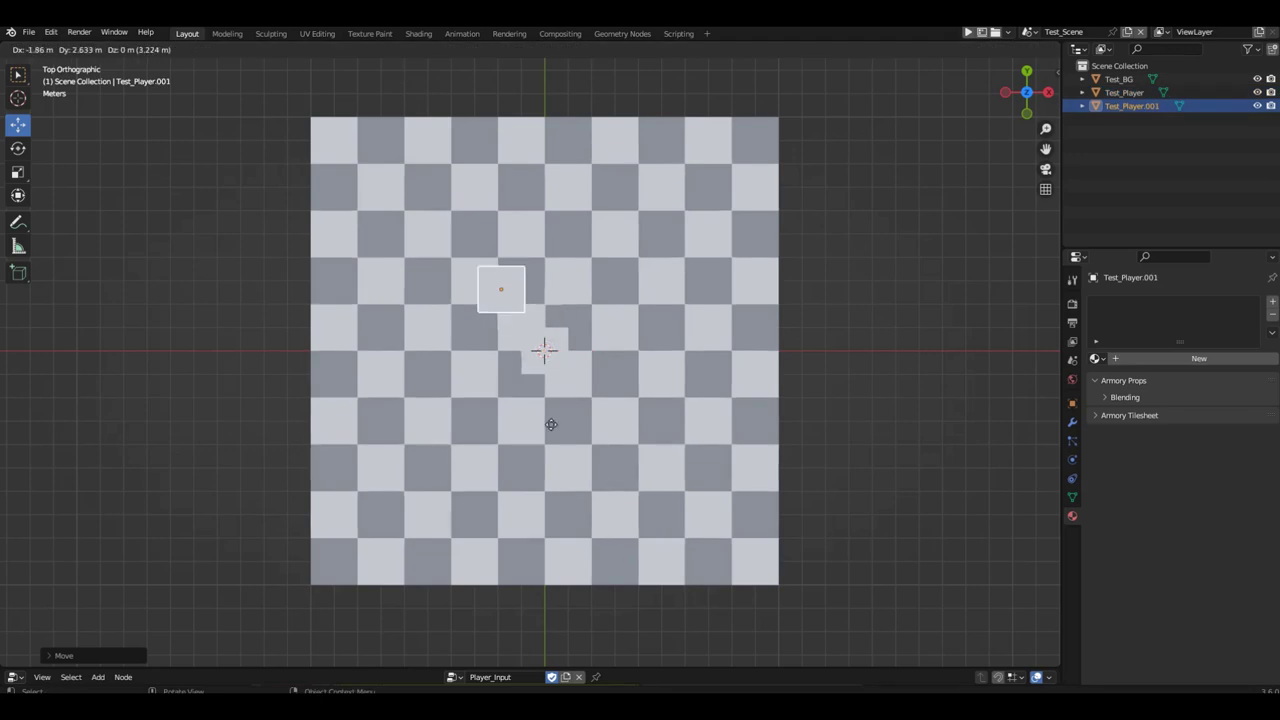
pyautogui.click(473, 357)
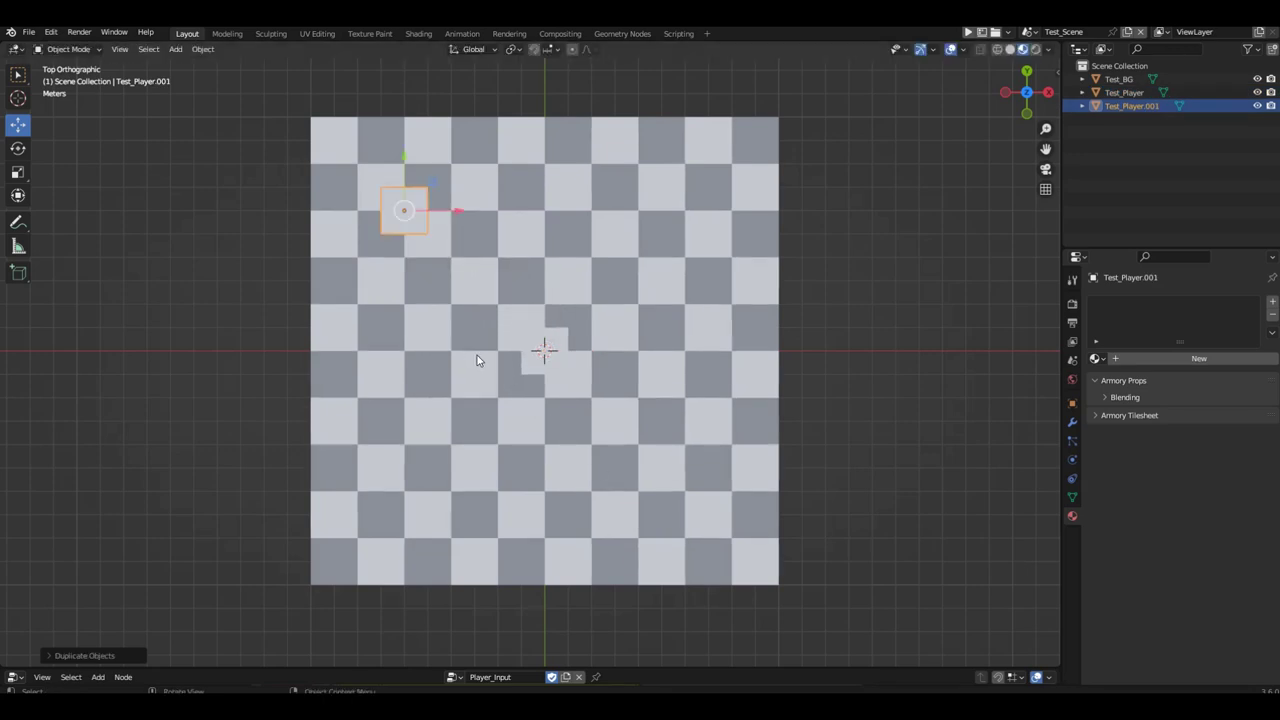
pyautogui.hotkey('shift', 'd')
pyautogui.click(778, 434)
pyautogui.hotkey('shift', 'd')
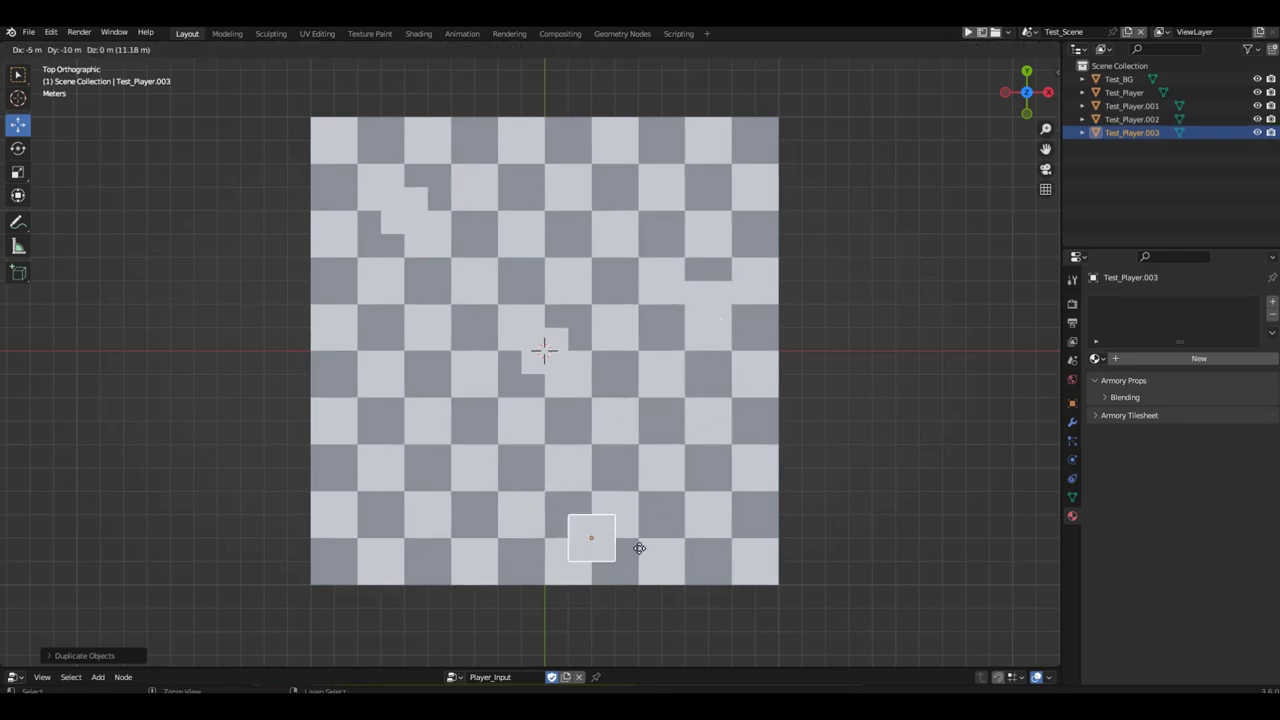
pyautogui.click(639, 548)
# Give the central Test_Player cube a new material named Test_Player with a green base color (hue 0.333, saturation 0.941, value 0.800)
pyautogui.moveTo(588, 394); pyautogui.dragTo(574, 309, button='middle')
pyautogui.scroll(2, 557, 446)
pyautogui.scroll(1, 570, 312)
pyautogui.click(550, 320)
pyautogui.click(1150, 358)
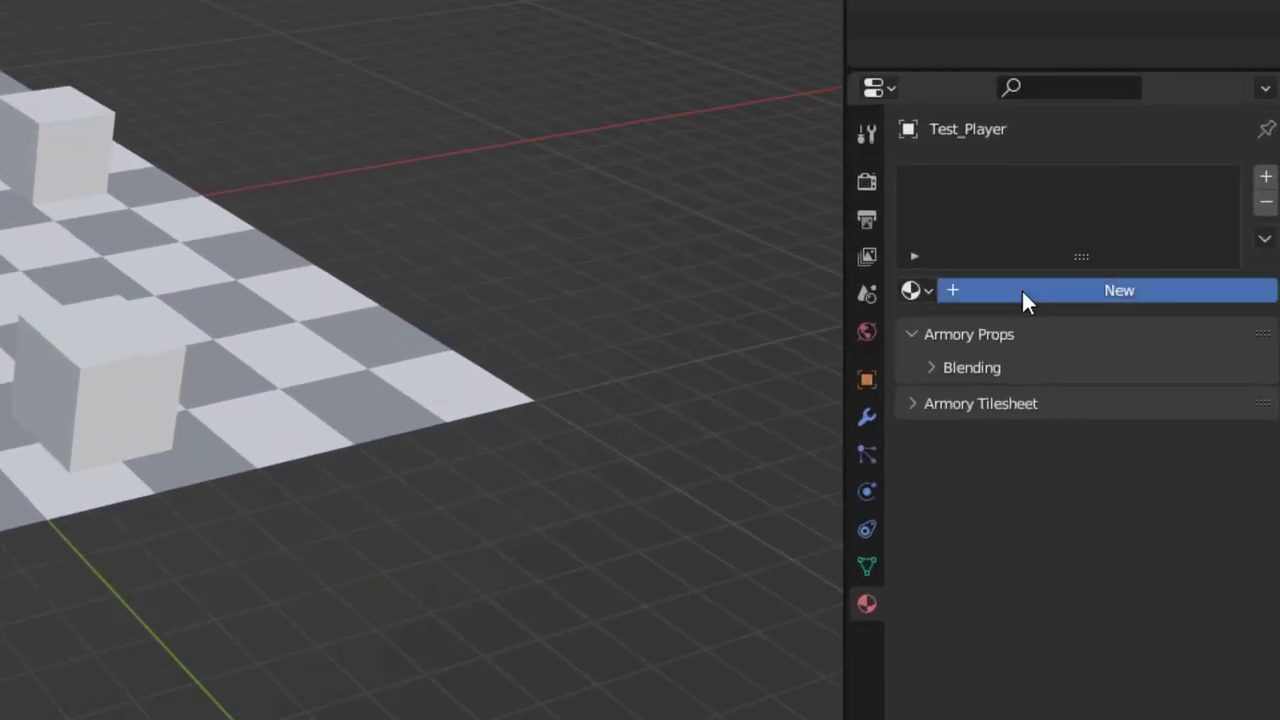
pyautogui.click(1021, 288)
pyautogui.doubleClick(1025, 291)
pyautogui.write('Te')
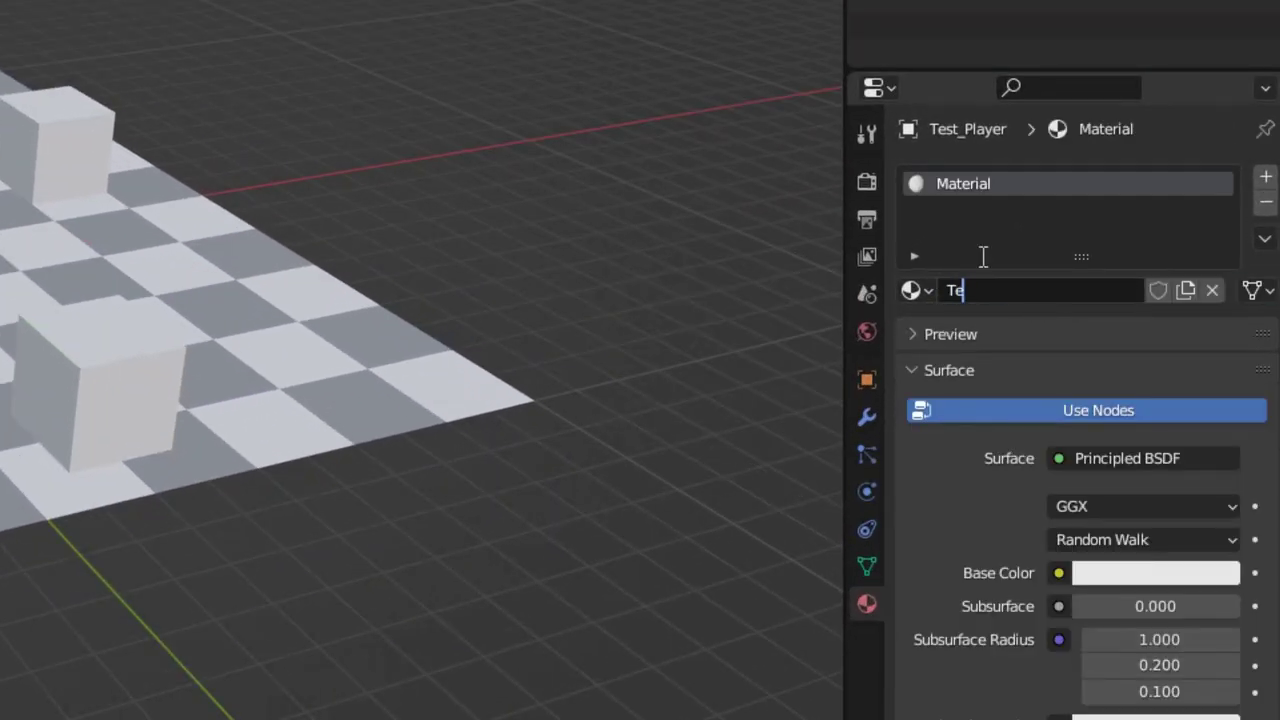
pyautogui.write('st_Player')
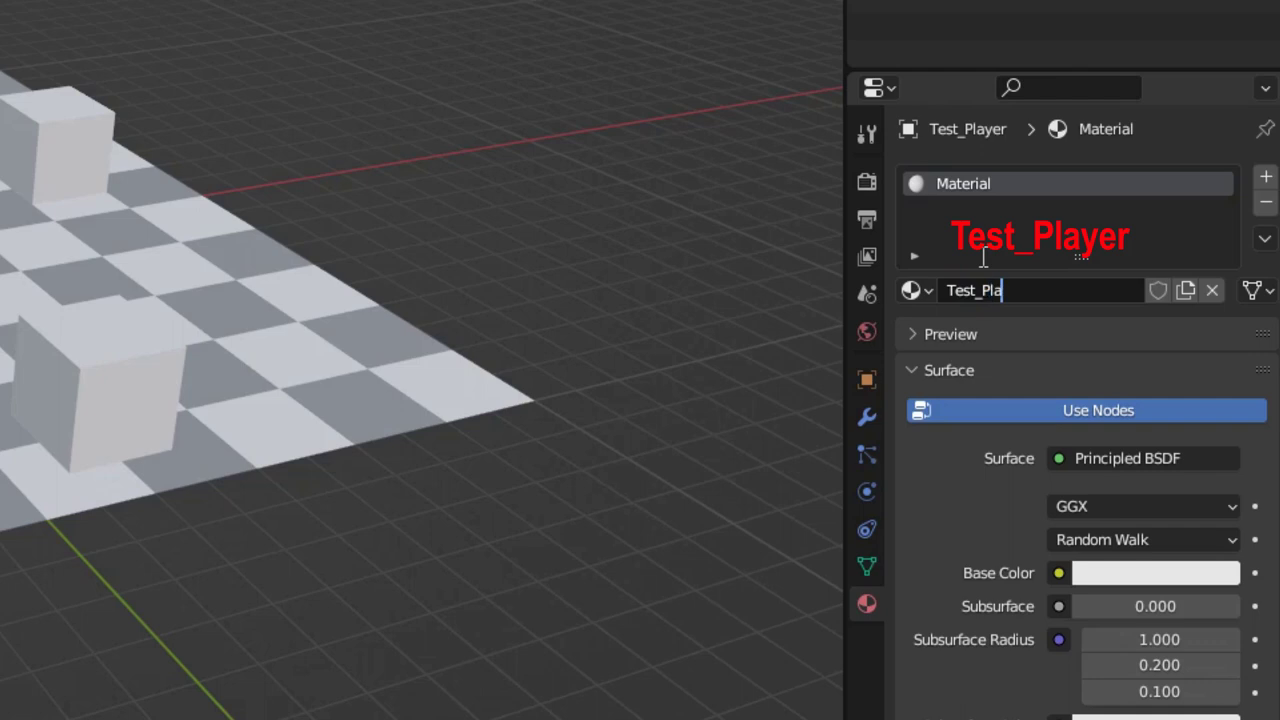
pyautogui.press('Return')
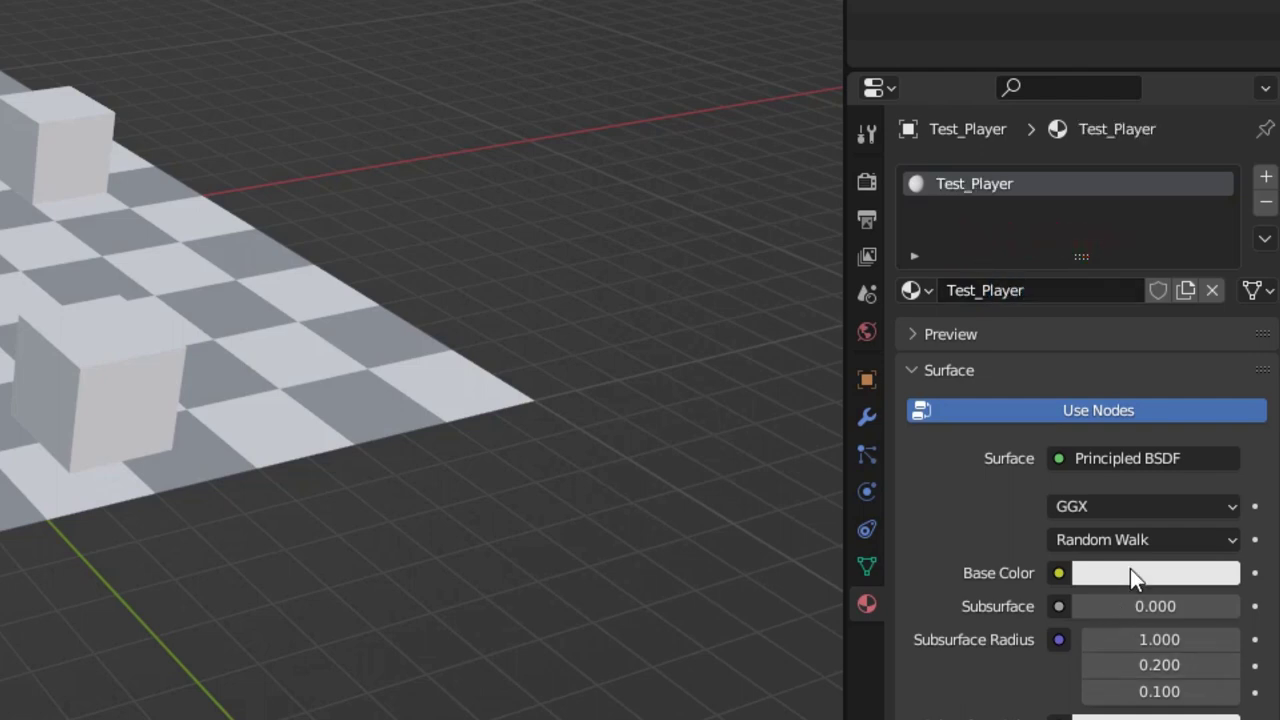
pyautogui.click(1145, 572)
pyautogui.click(1036, 252)
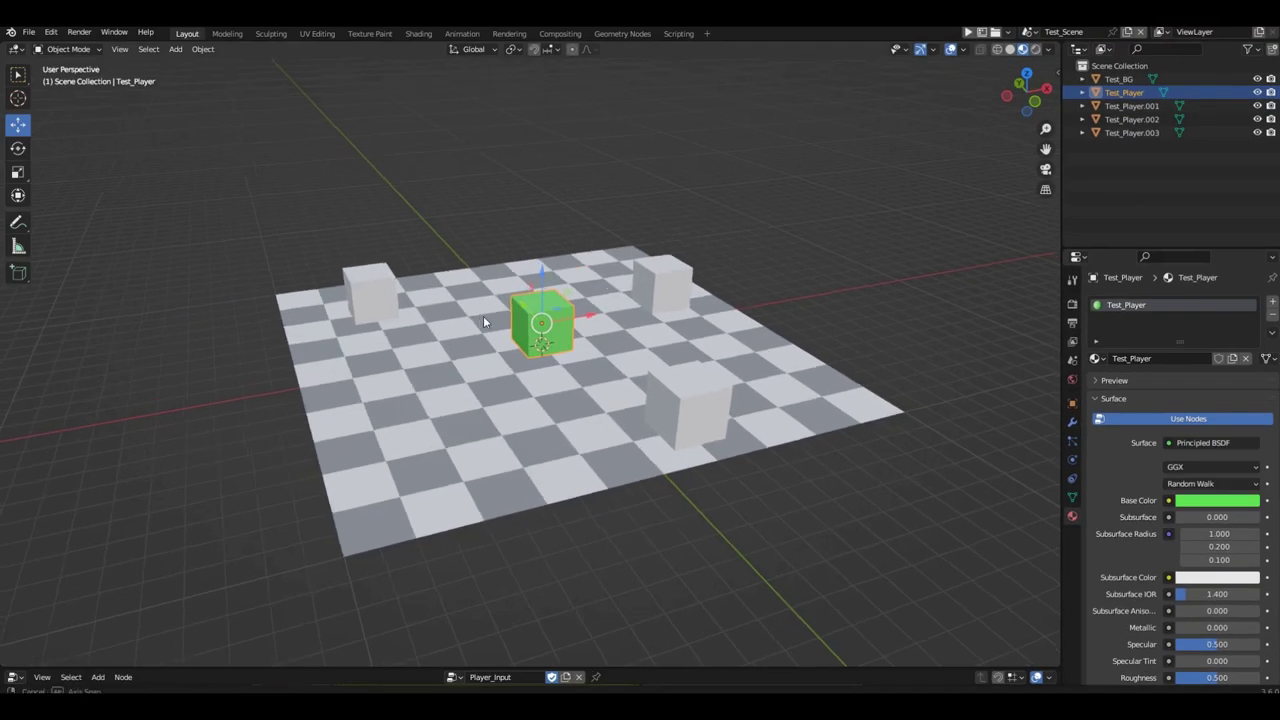
# Inset the Test_Player cube's positive-Y side face down to a very small square at its center
pyautogui.moveTo(483, 315); pyautogui.dragTo(680, 334, button='middle')
pyautogui.press('Tab')
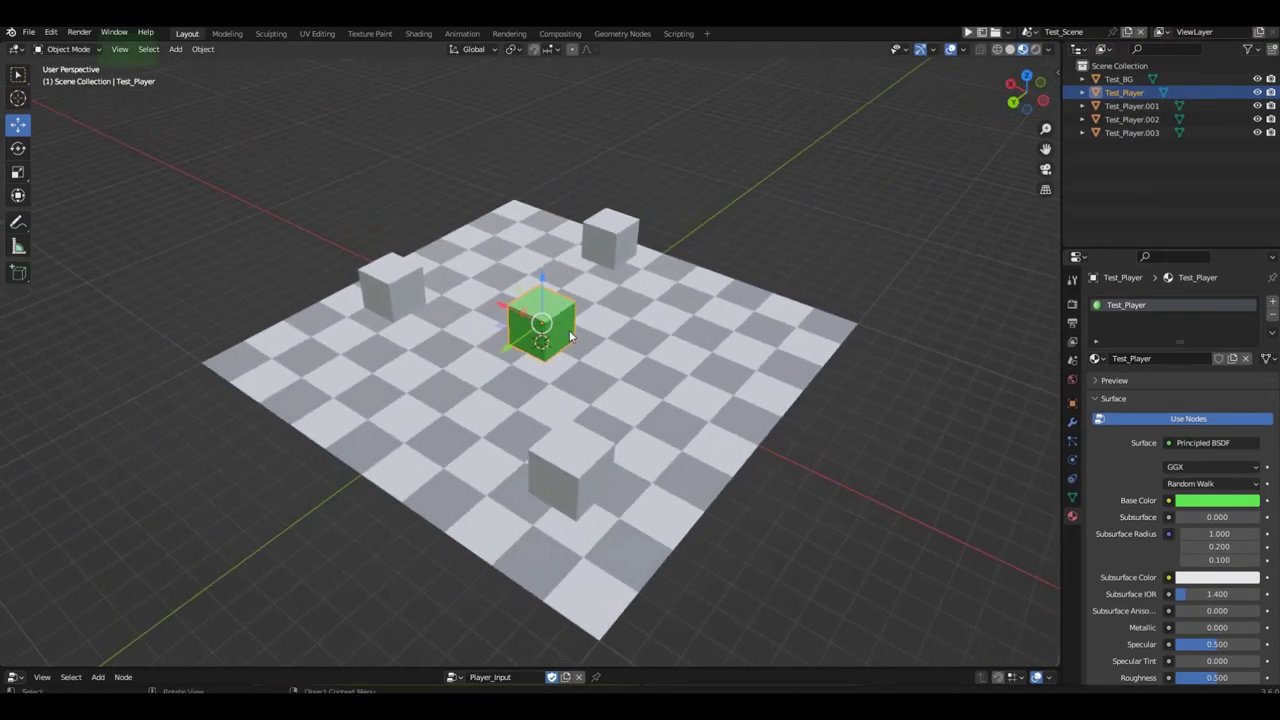
pyautogui.keyDown('alt'); pyautogui.keyDown('shift'); pyautogui.moveTo(542, 333); pyautogui.dragTo(592, 342); pyautogui.keyUp('shift'); pyautogui.keyUp('alt')
pyautogui.scroll(2, 593, 342)
pyautogui.press('3')
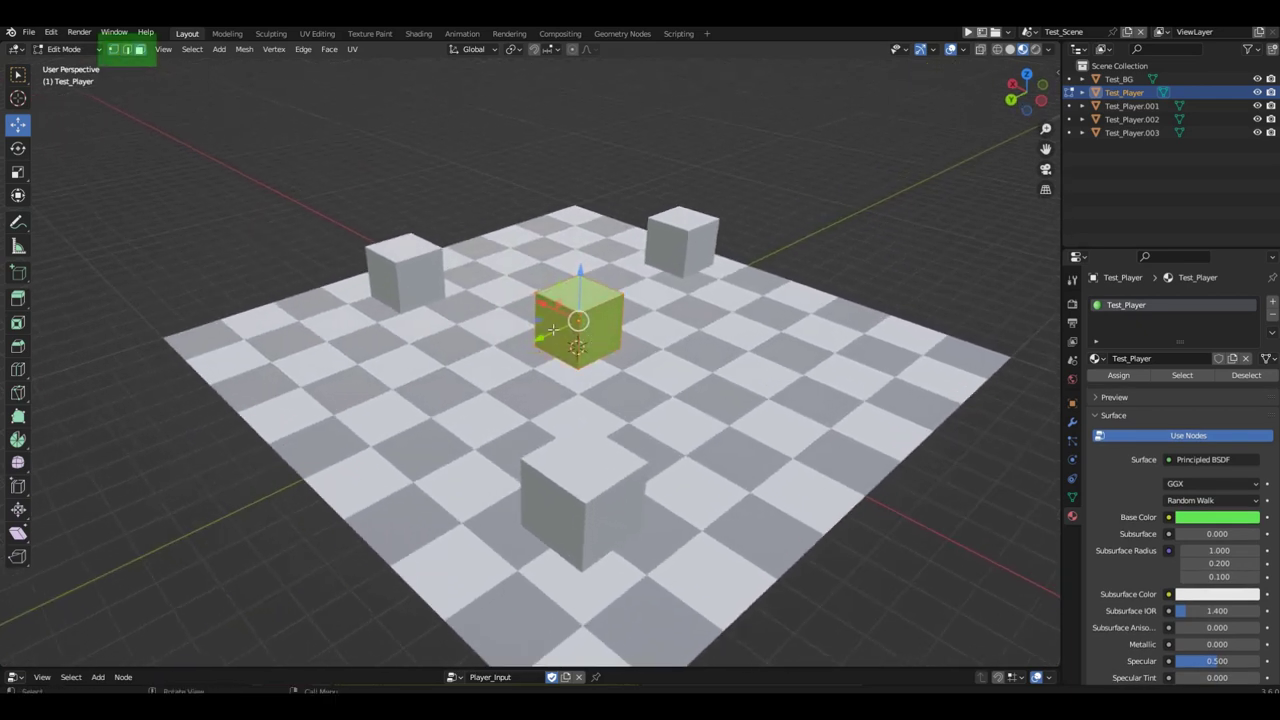
pyautogui.click(552, 330)
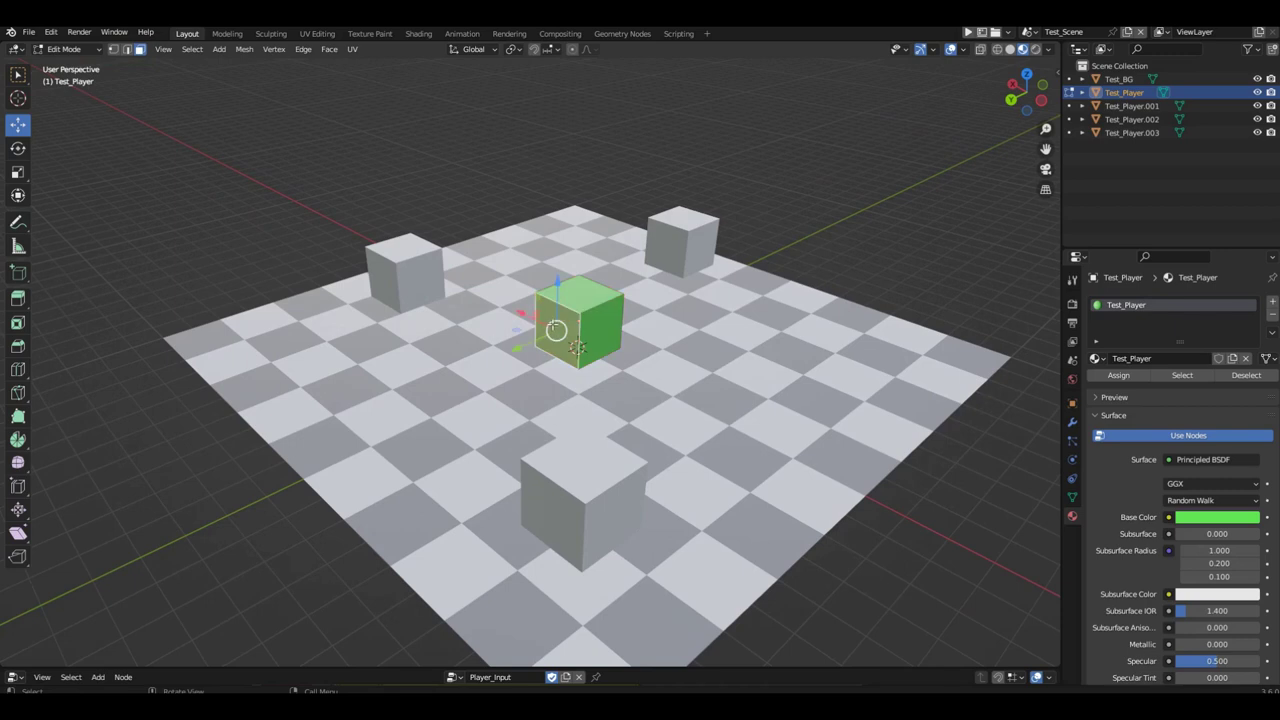
pyautogui.scroll(4, 558, 328)
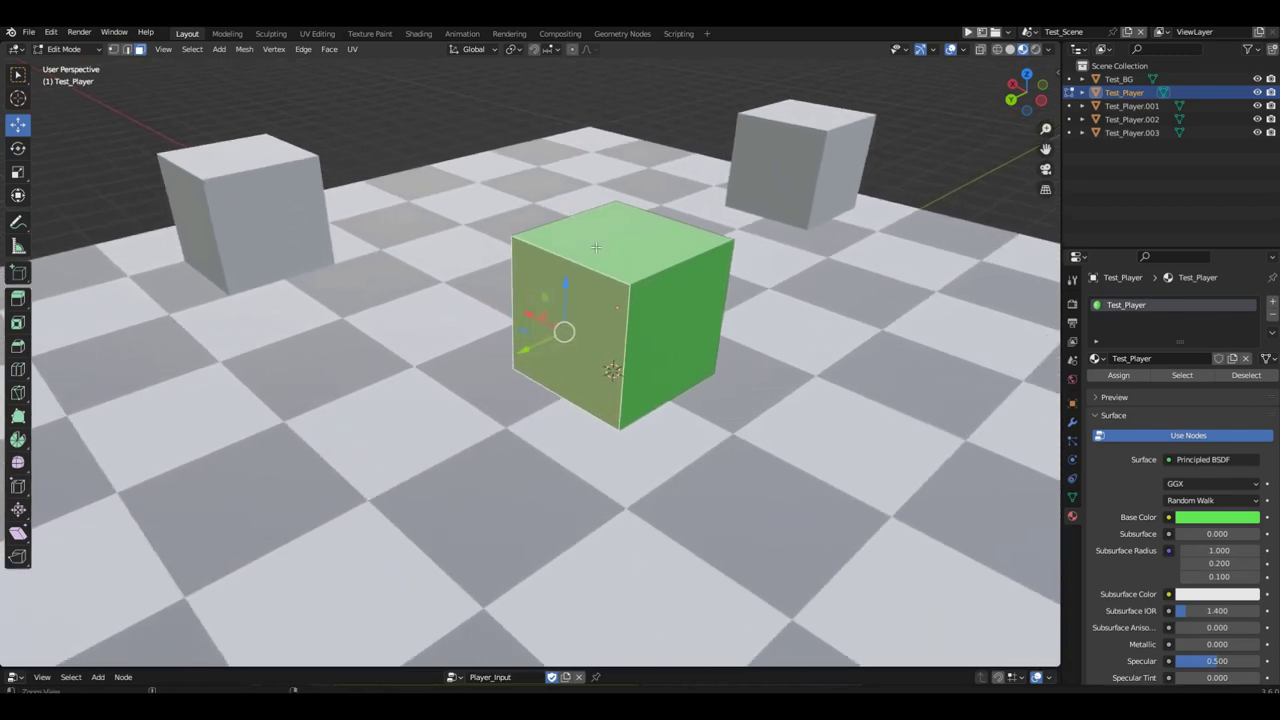
pyautogui.press('i')
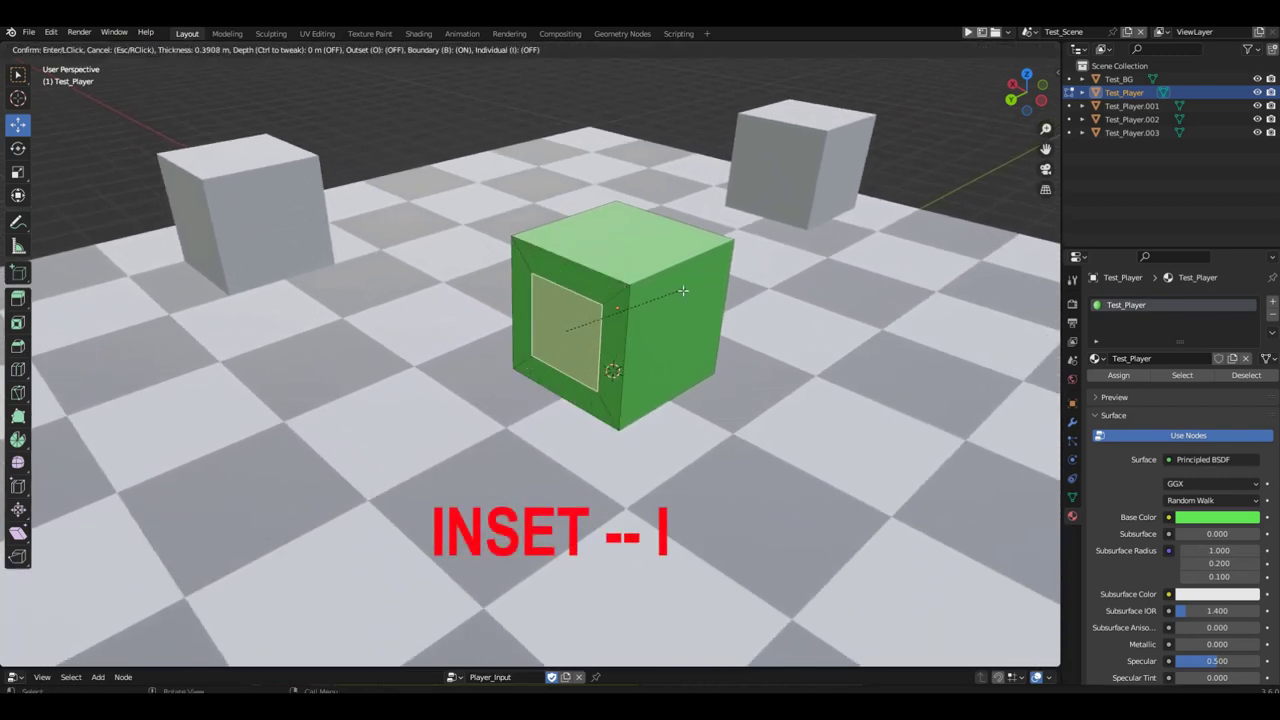
pyautogui.click(653, 307)
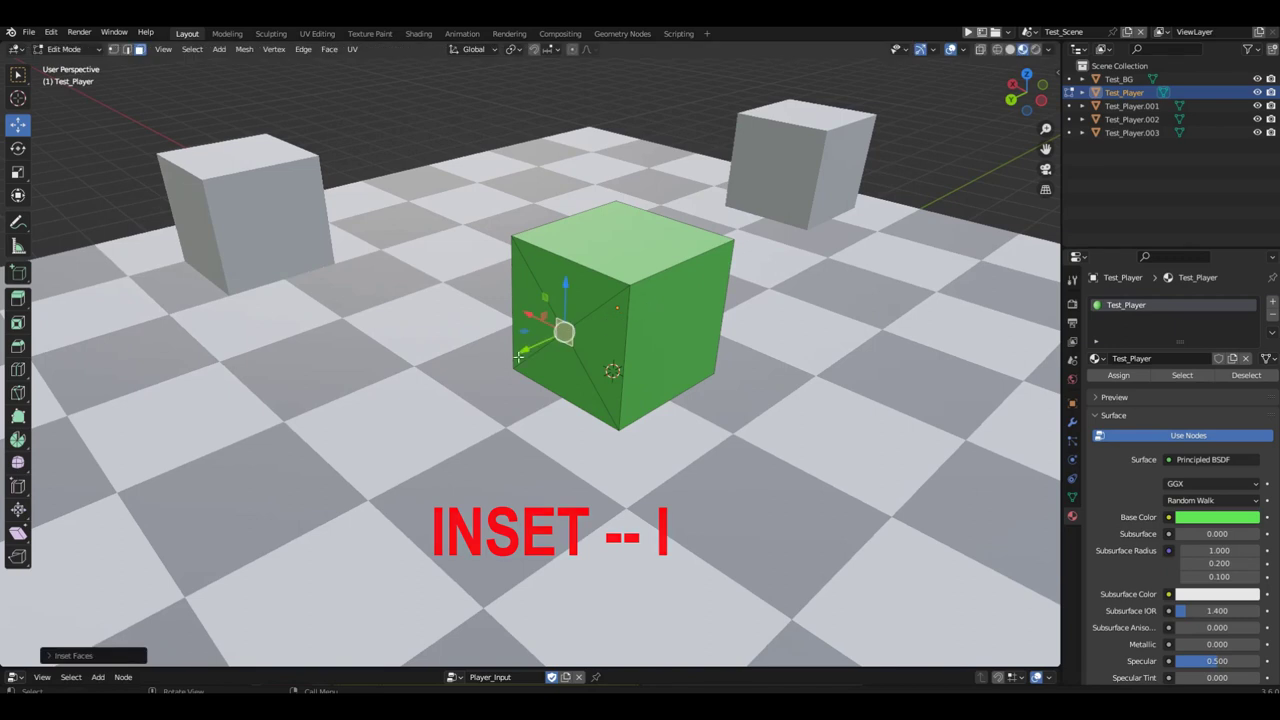
# Move the small inset face about 1.6 m outward along global Y to form a pointed nose, and return to Object Mode
pyautogui.press('g')
pyautogui.press('y')
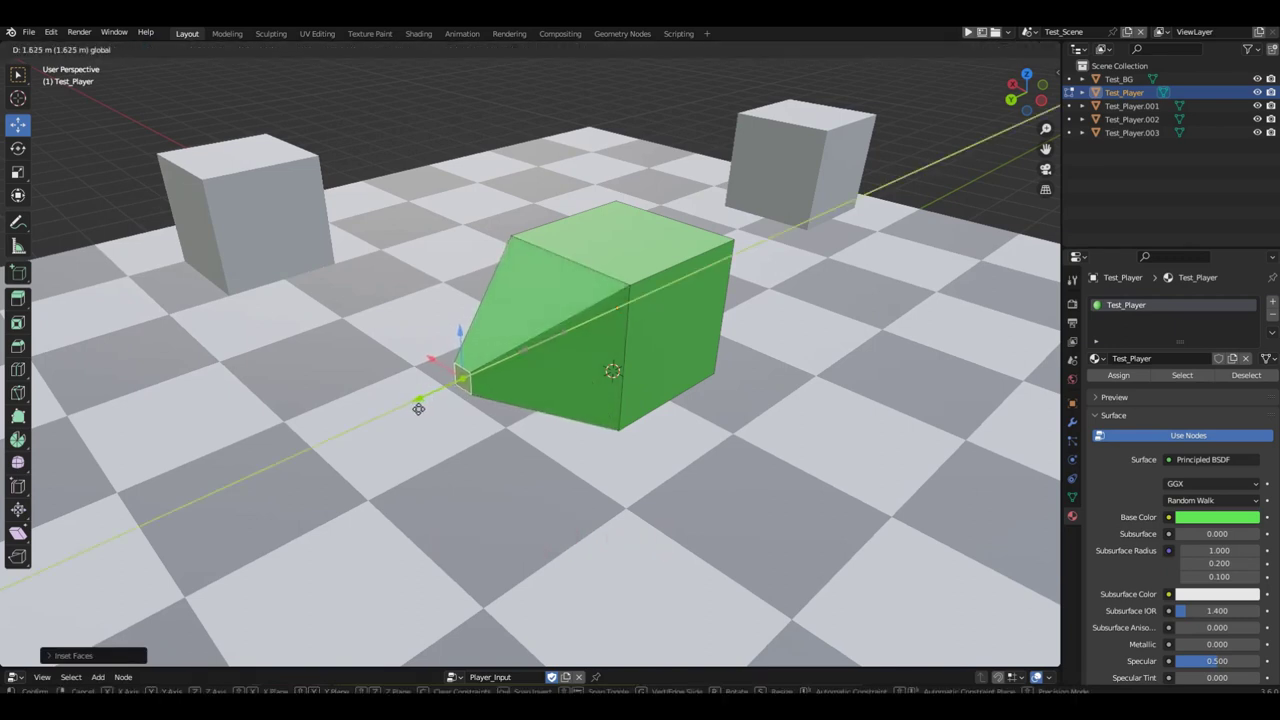
pyautogui.click(419, 406)
pyautogui.scroll(-5, 547, 247)
pyautogui.press('Tab')
# Rename the duplicates Test_Player.001, .002 and .003 as Test_Target_01, Test_Target_02 and Test_Target_03, and select Test_Target_01
pyautogui.moveTo(547, 247); pyautogui.dragTo(443, 340, button='middle')
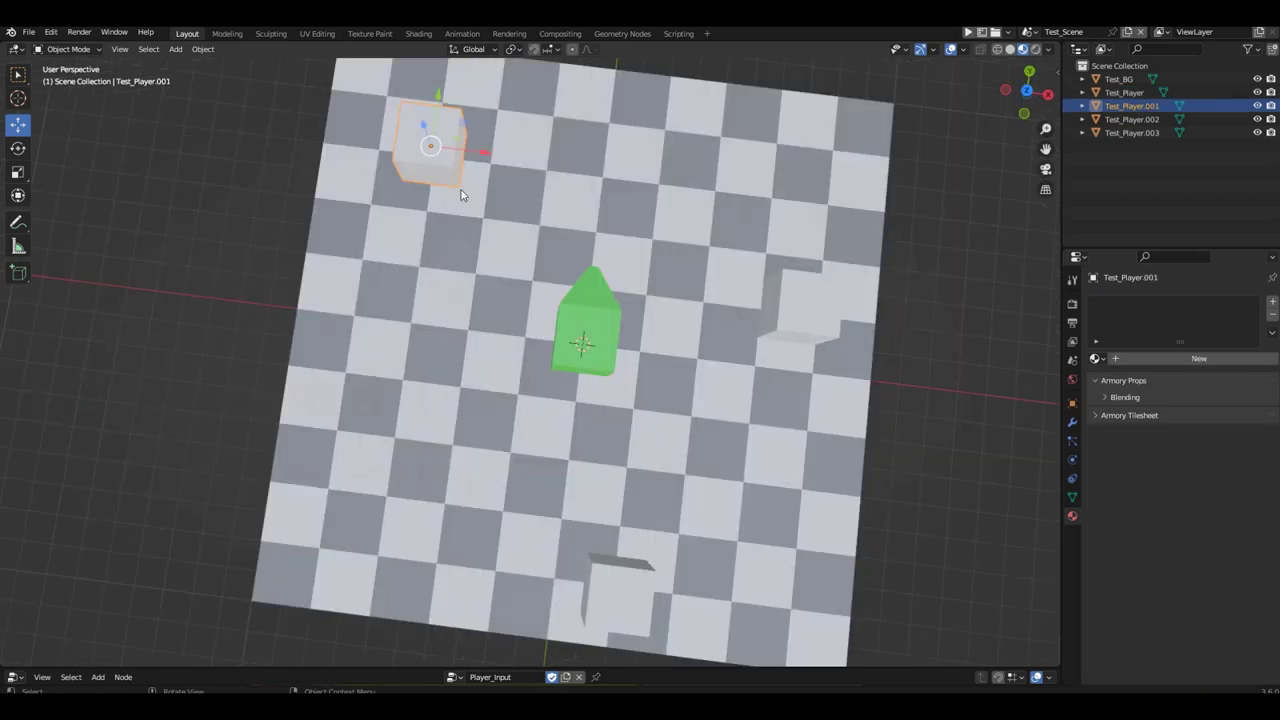
pyautogui.press('F2')
pyautogui.write('Test_Target_01')
pyautogui.press('Return')
pyautogui.click(803, 320)
pyautogui.press('F2')
pyautogui.write('Test_Target_02')
pyautogui.press('Return')
pyautogui.click(628, 606)
pyautogui.press('F2')
pyautogui.write('Test_Target_03')
pyautogui.click(437, 176)
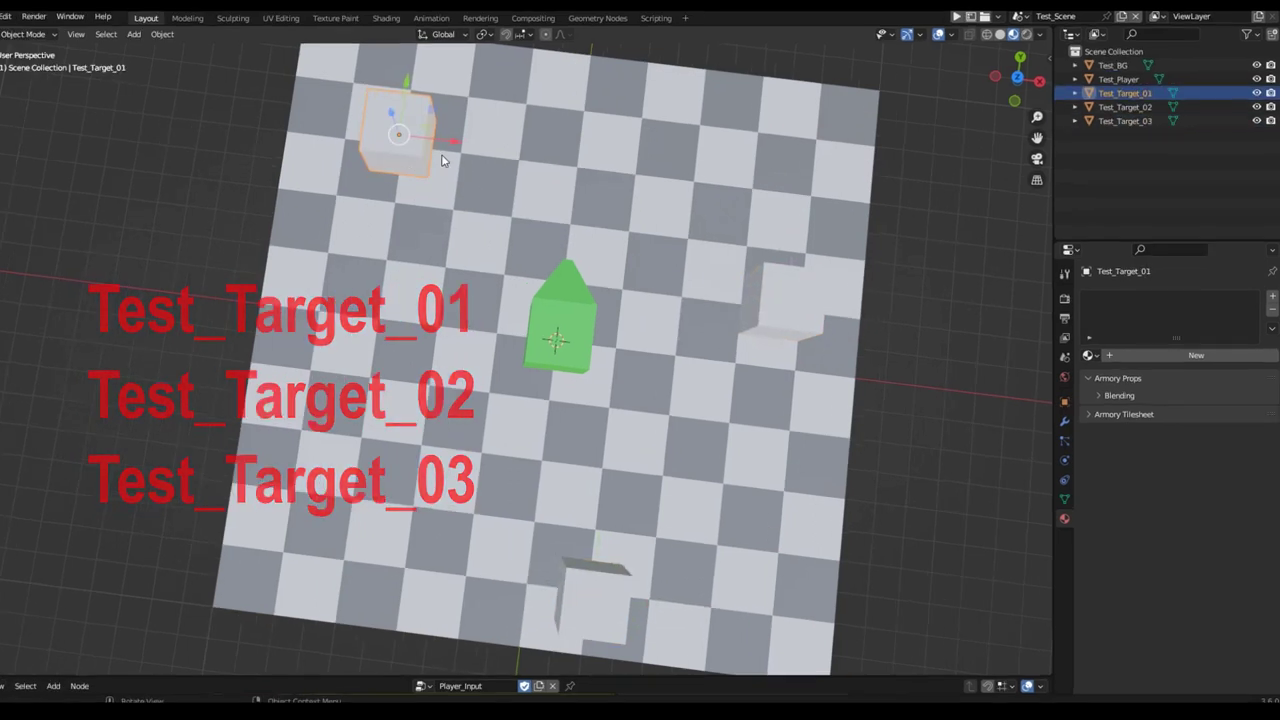
# Give Test_Target_01 a new material named Test_Target with a blue base color
pyautogui.click(1166, 356)
pyautogui.doubleClick(1168, 360)
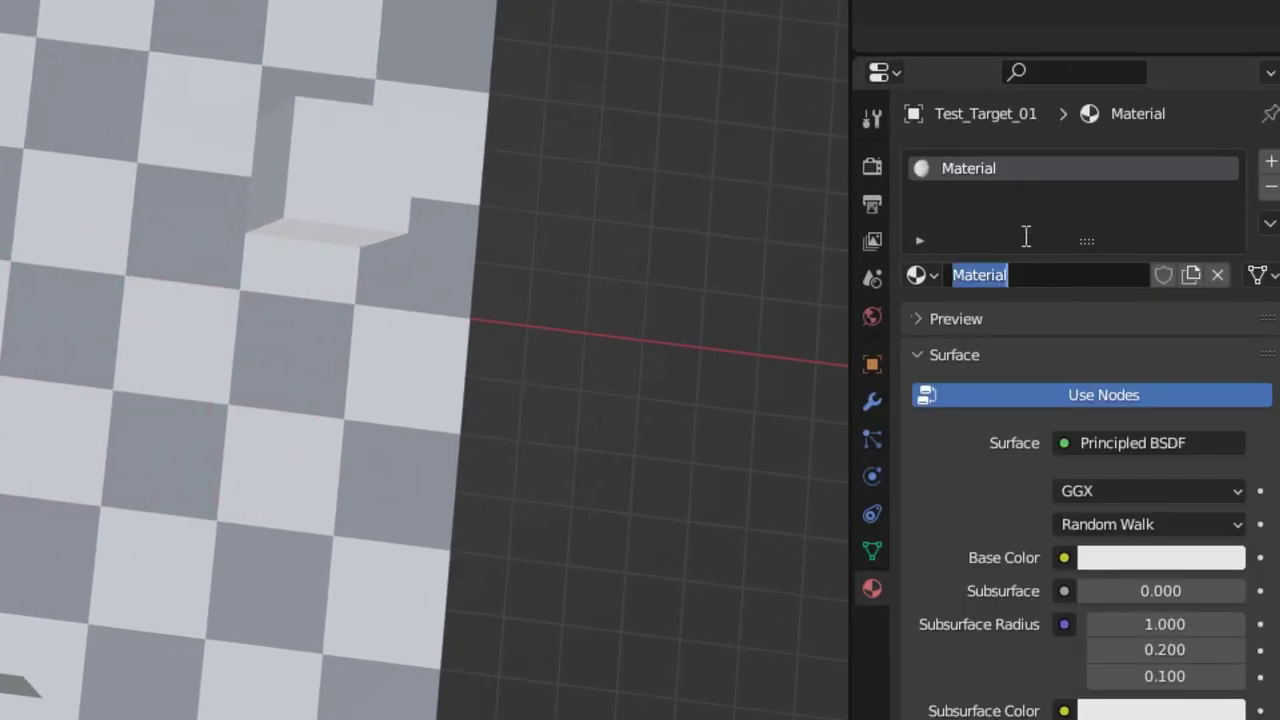
pyautogui.write('Test_Target')
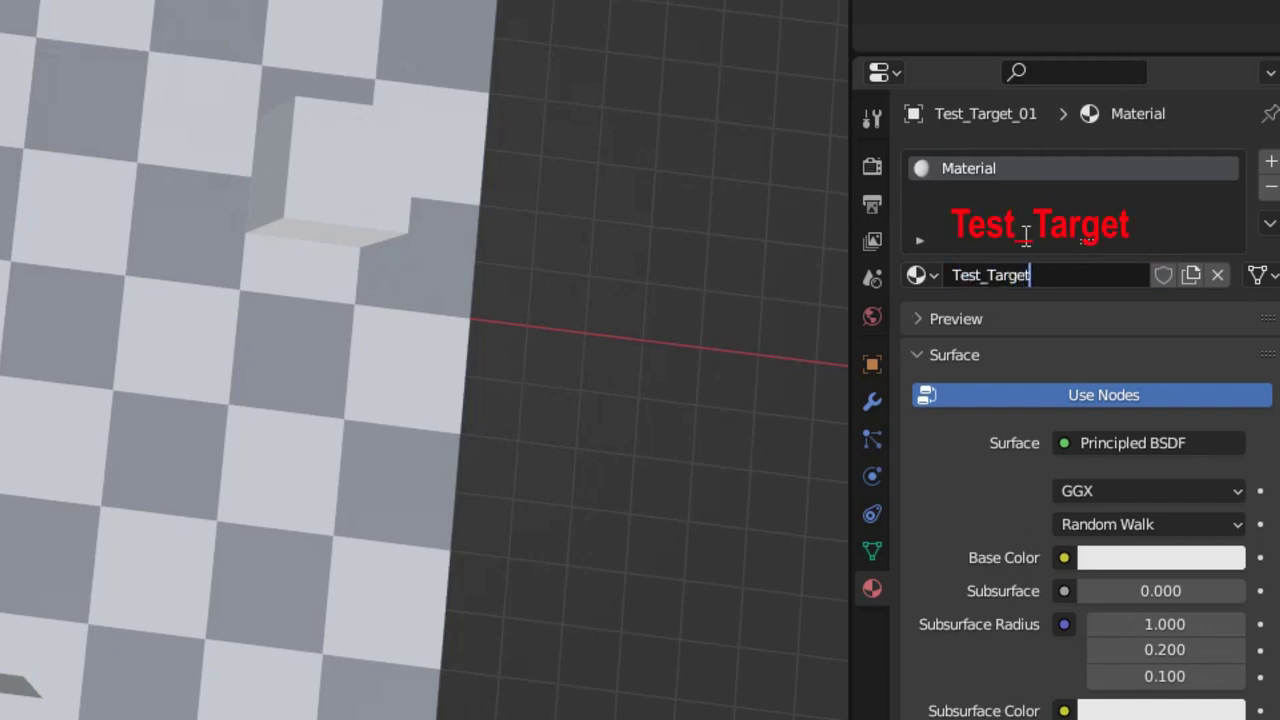
pyautogui.press('Return')
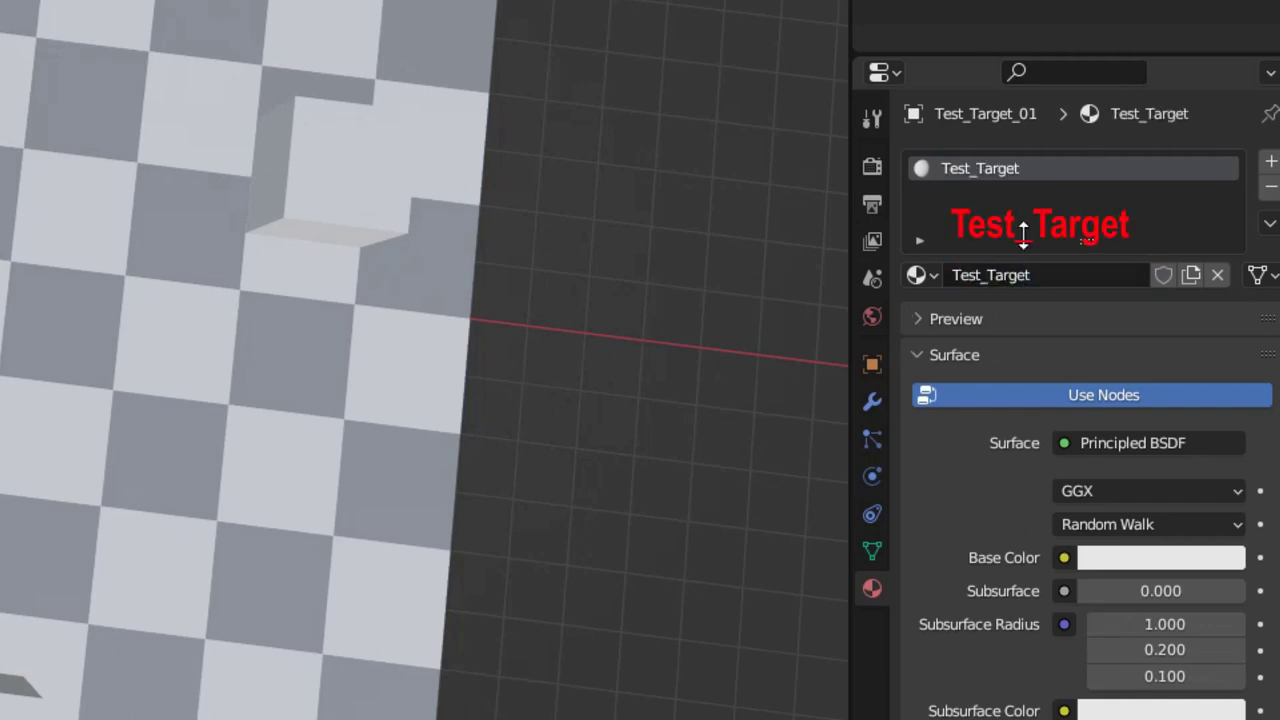
pyautogui.click(1133, 560)
pyautogui.click(1157, 237)
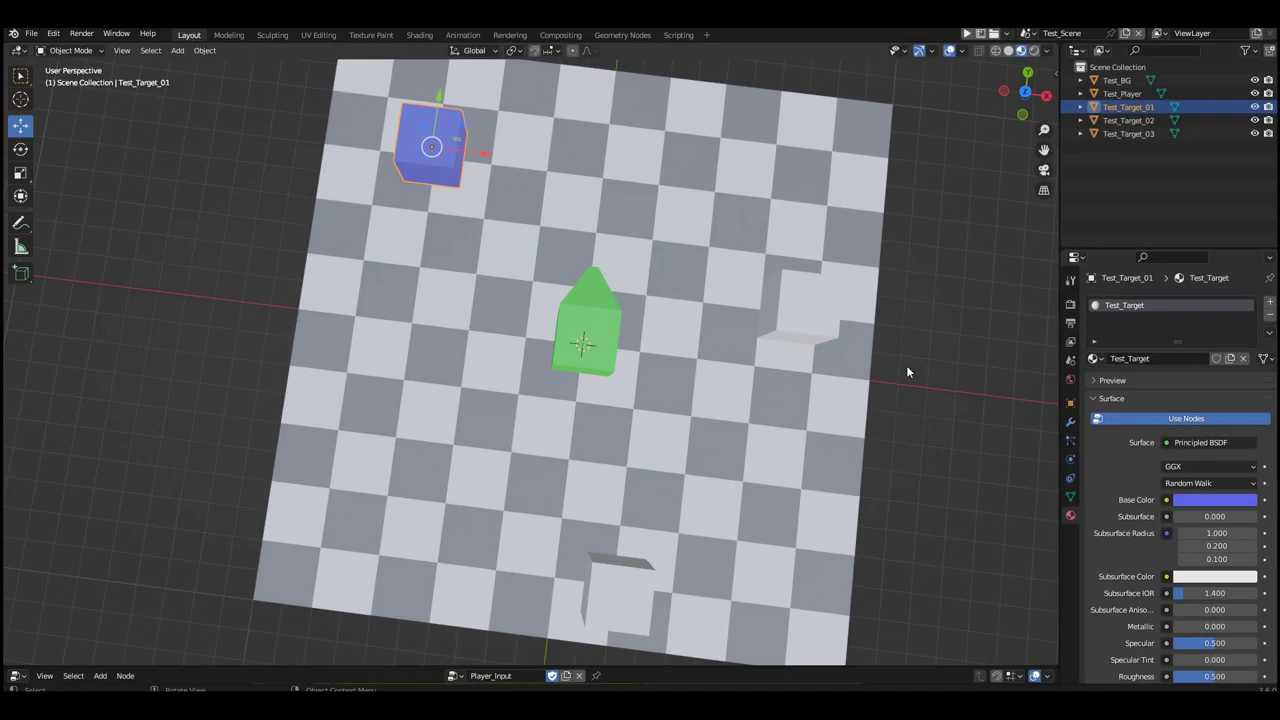
# Link the material of Test_Target_01 to Test_Target_02 and Test_Target_03
pyautogui.click(625, 594)
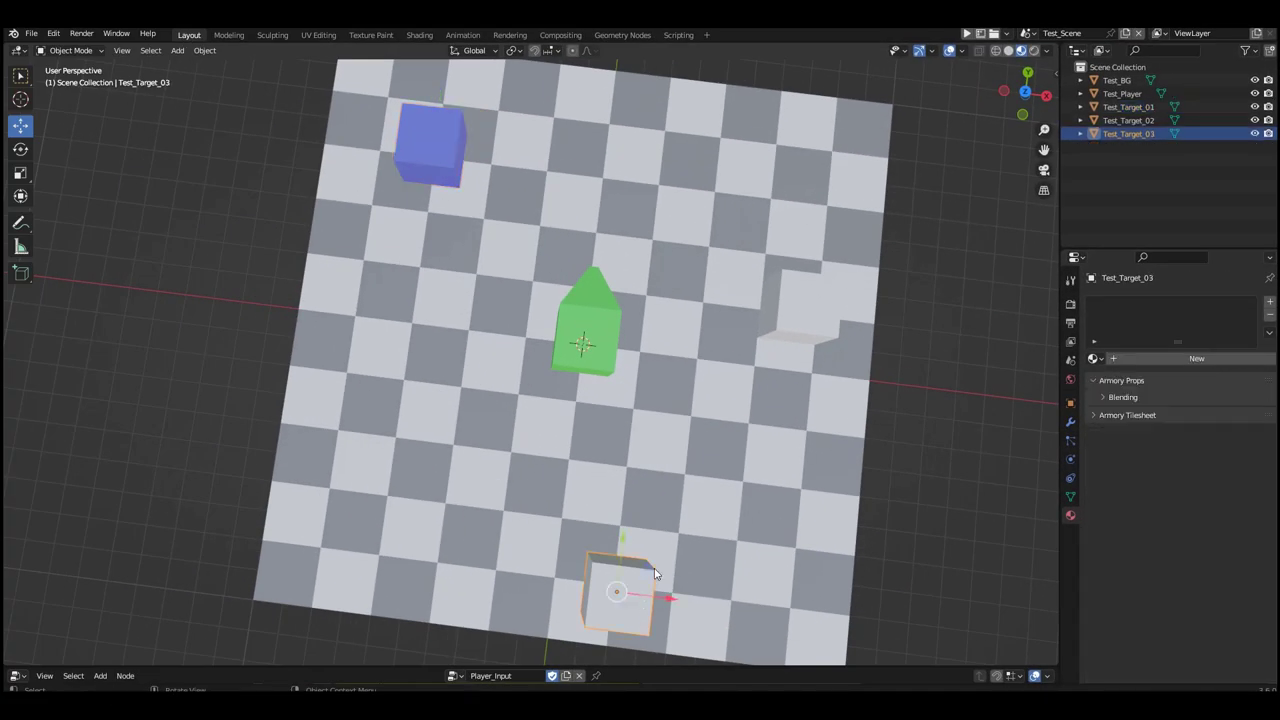
pyautogui.keyDown('shift'); pyautogui.click(813, 318); pyautogui.keyUp('shift')
pyautogui.keyDown('shift'); pyautogui.click(426, 142); pyautogui.keyUp('shift')
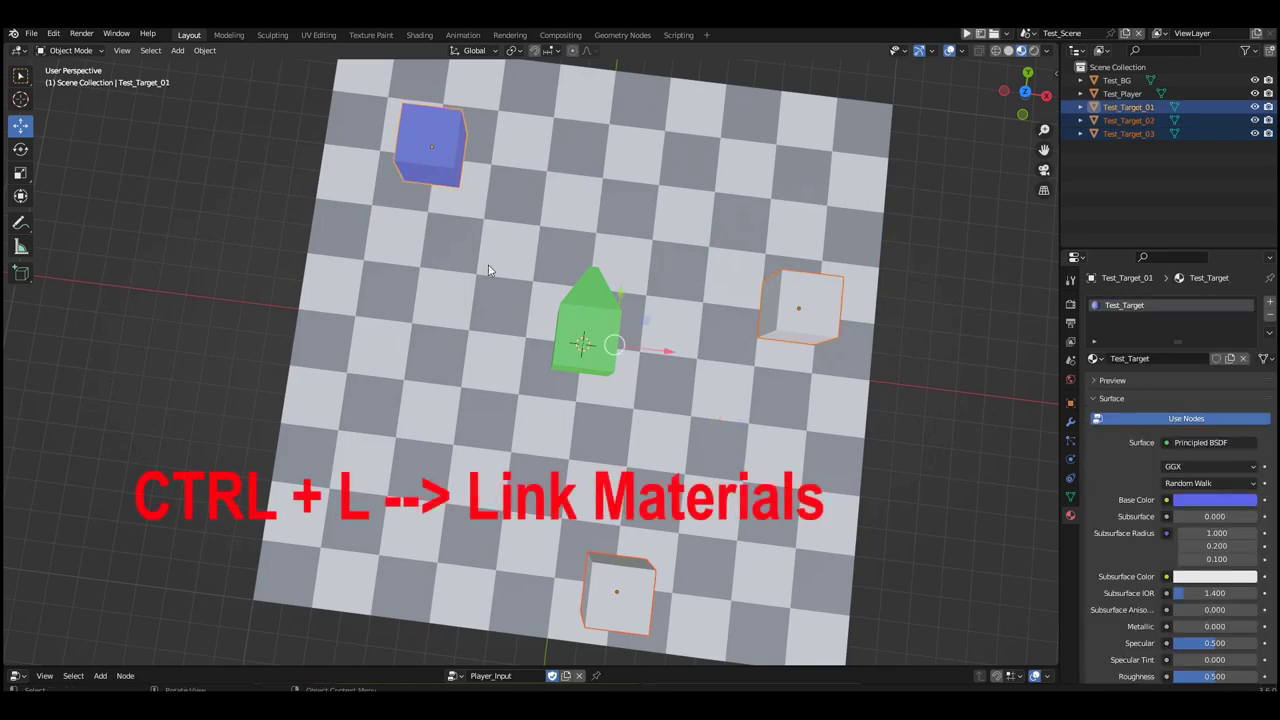
pyautogui.hotkey('ctrl', 'l')
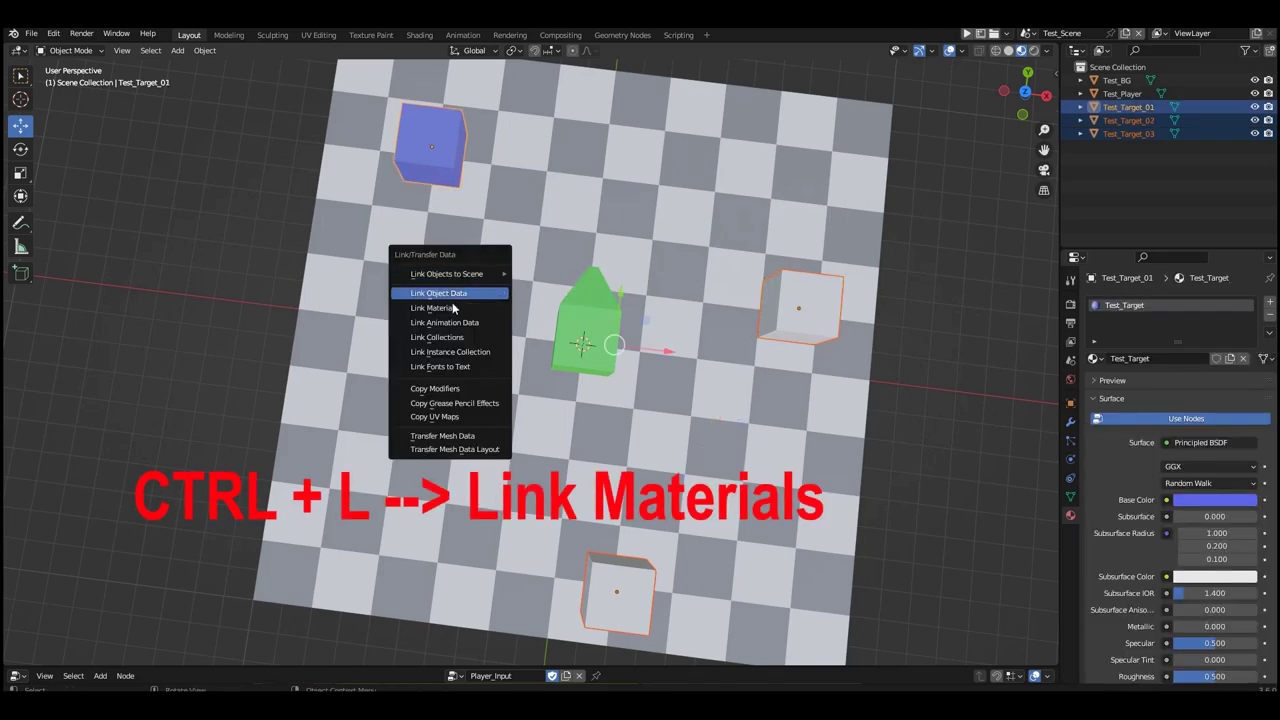
pyautogui.click(455, 309)
# Add a camera raised along Z above the green player cube, and clear its rotation so it points straight down
pyautogui.moveTo(457, 314); pyautogui.dragTo(492, 310, button='middle')
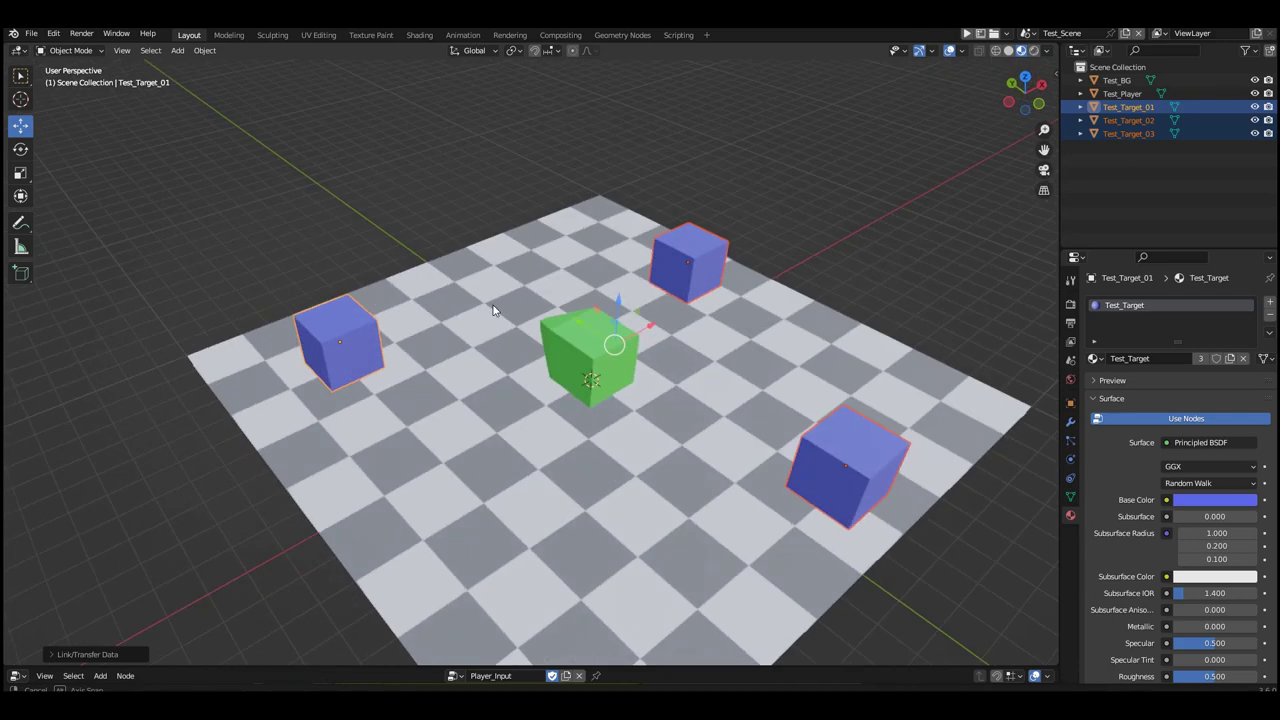
pyautogui.scroll(-3, 492, 310)
pyautogui.hotkey('shift', 'a')
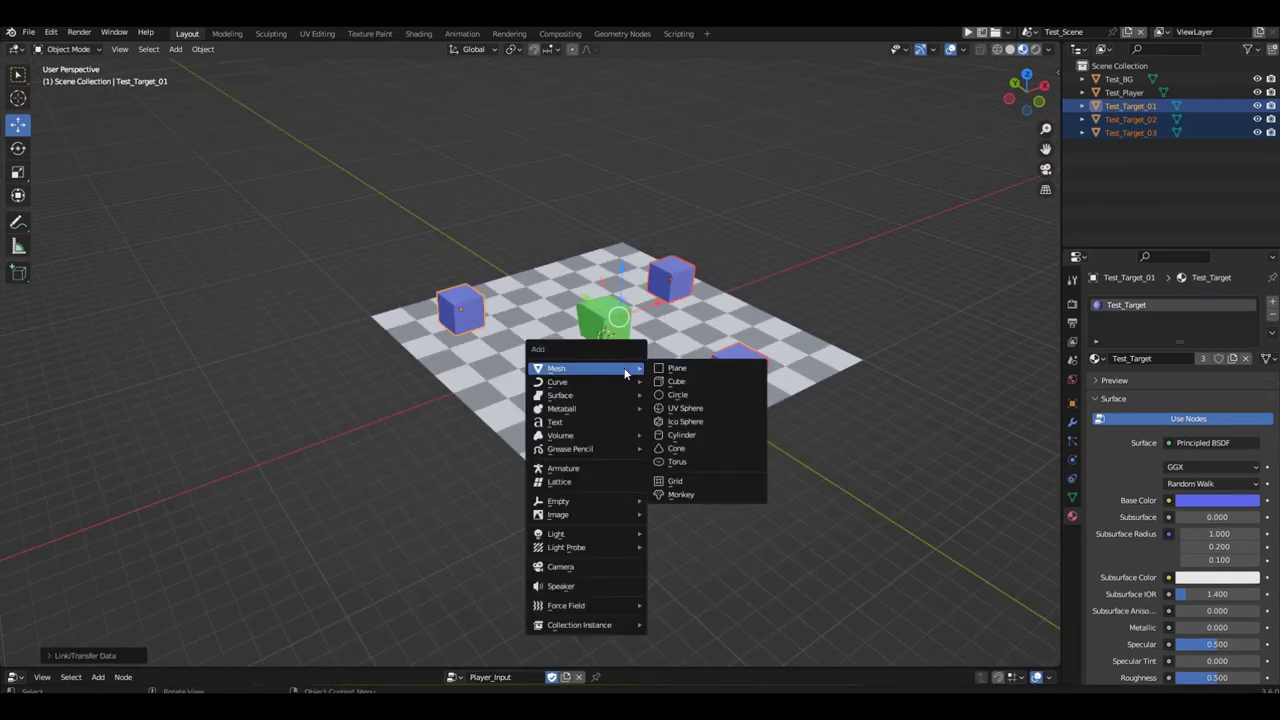
pyautogui.click(582, 567)
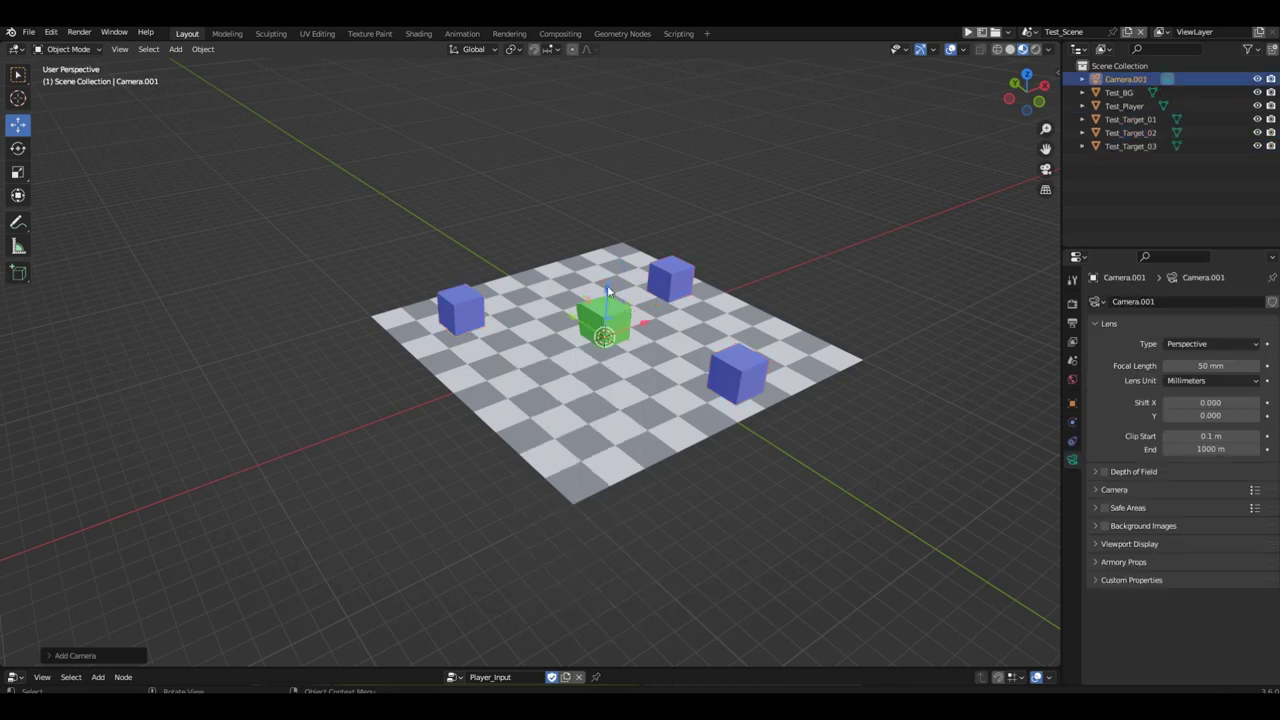
pyautogui.press('g')
pyautogui.press('z')
pyautogui.moveTo(624, 182); pyautogui.dragTo(637, 93)
pyautogui.keyDown('shift'); pyautogui.moveTo(616, 172); pyautogui.dragTo(632, 198, button='middle'); pyautogui.keyUp('shift')
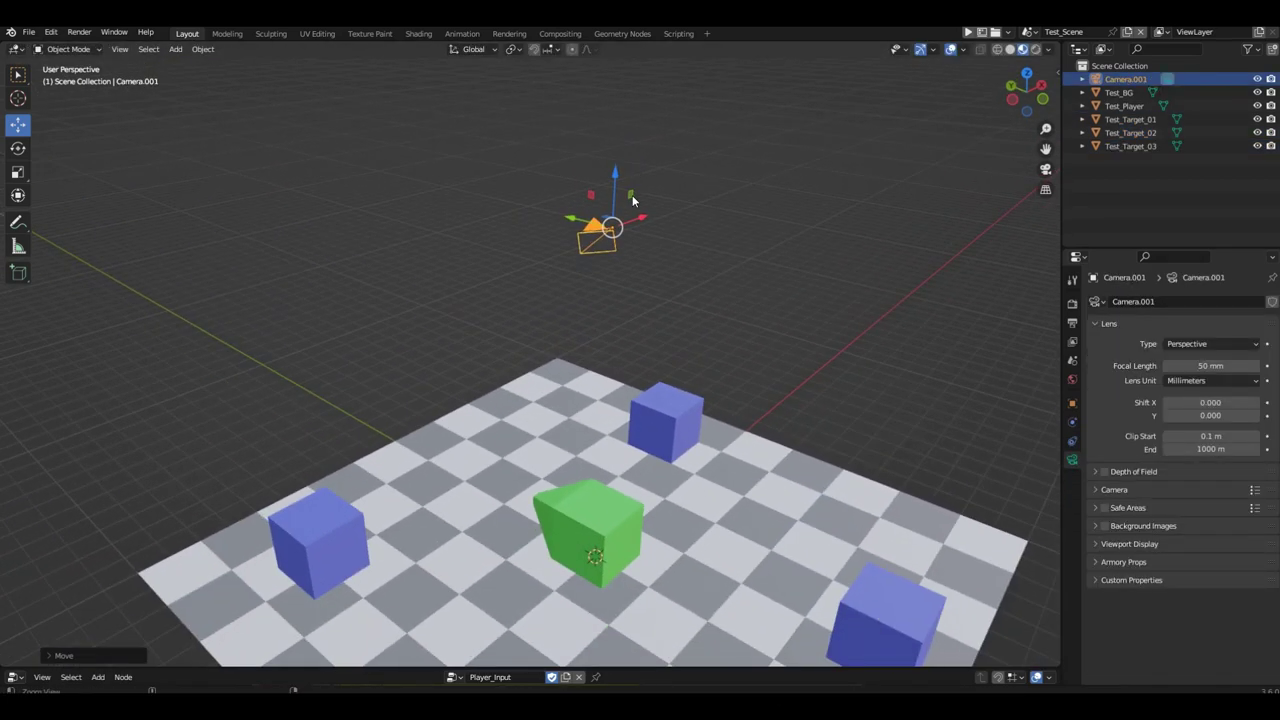
pyautogui.hotkey('alt', 'r')
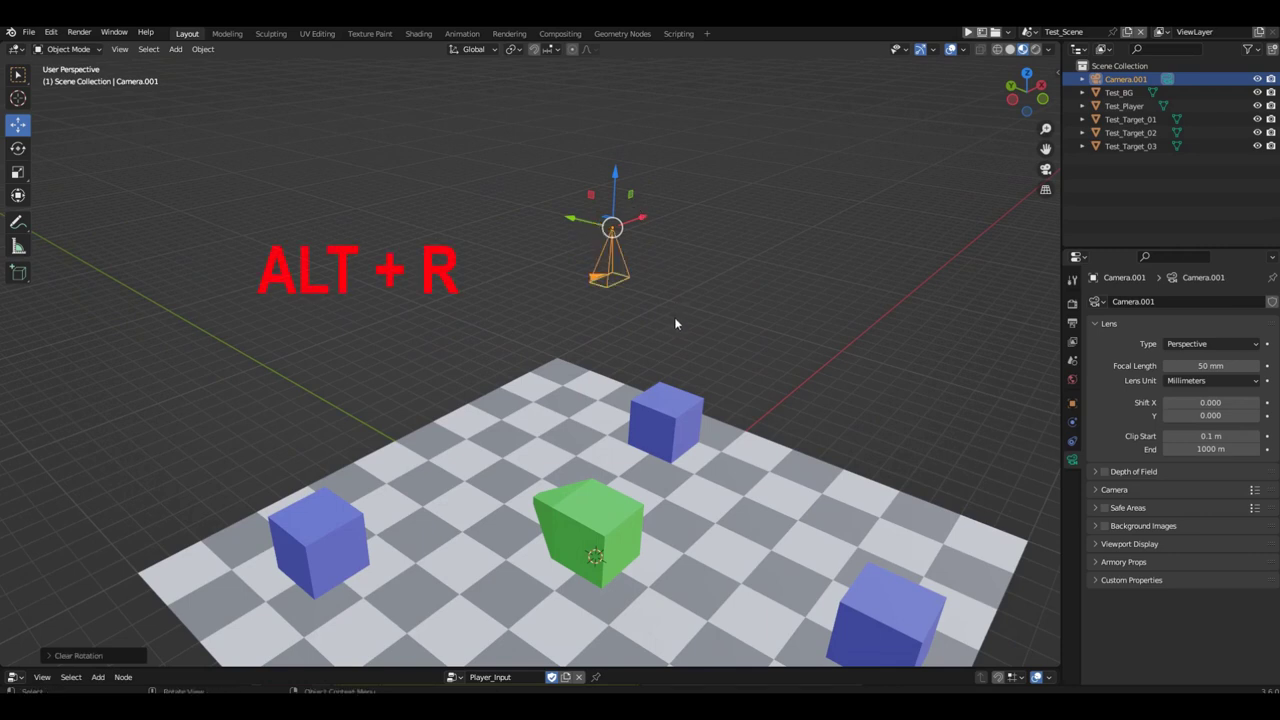
# Rename the camera Test_Camera and set the output resolution X to 1080 px
pyautogui.press('F2')
pyautogui.write('Test_Camera')
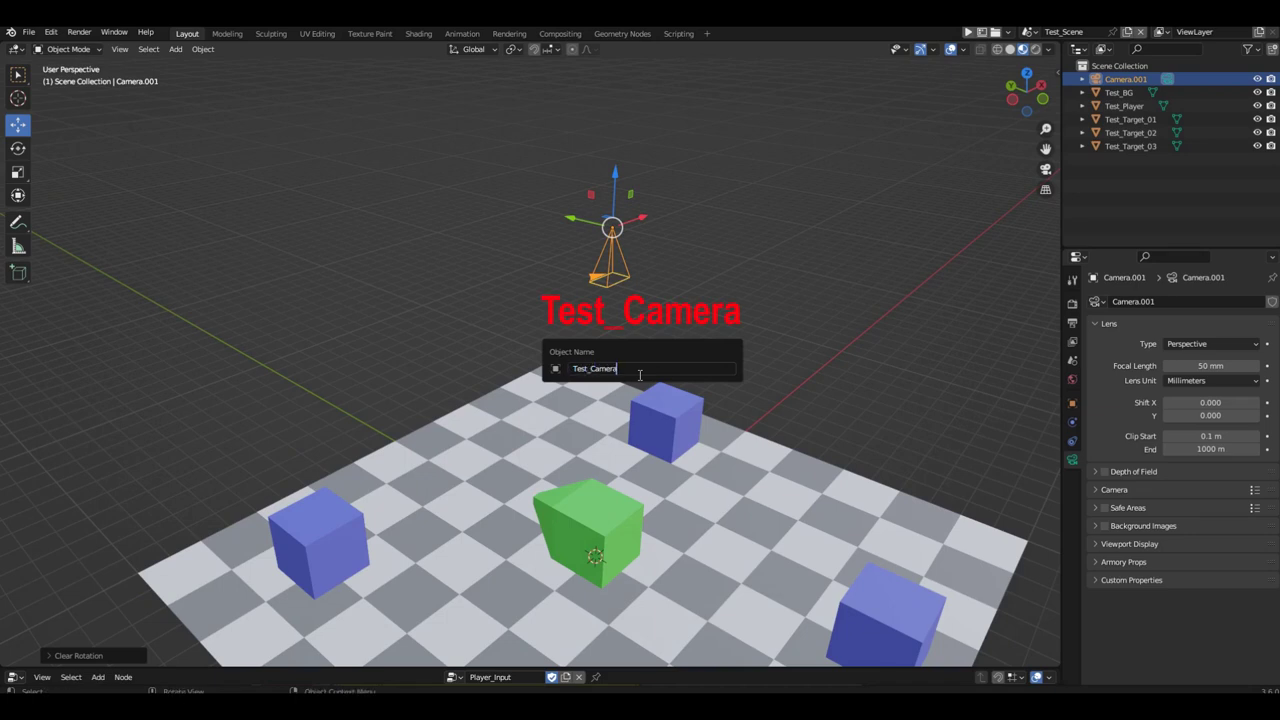
pyautogui.press('Return')
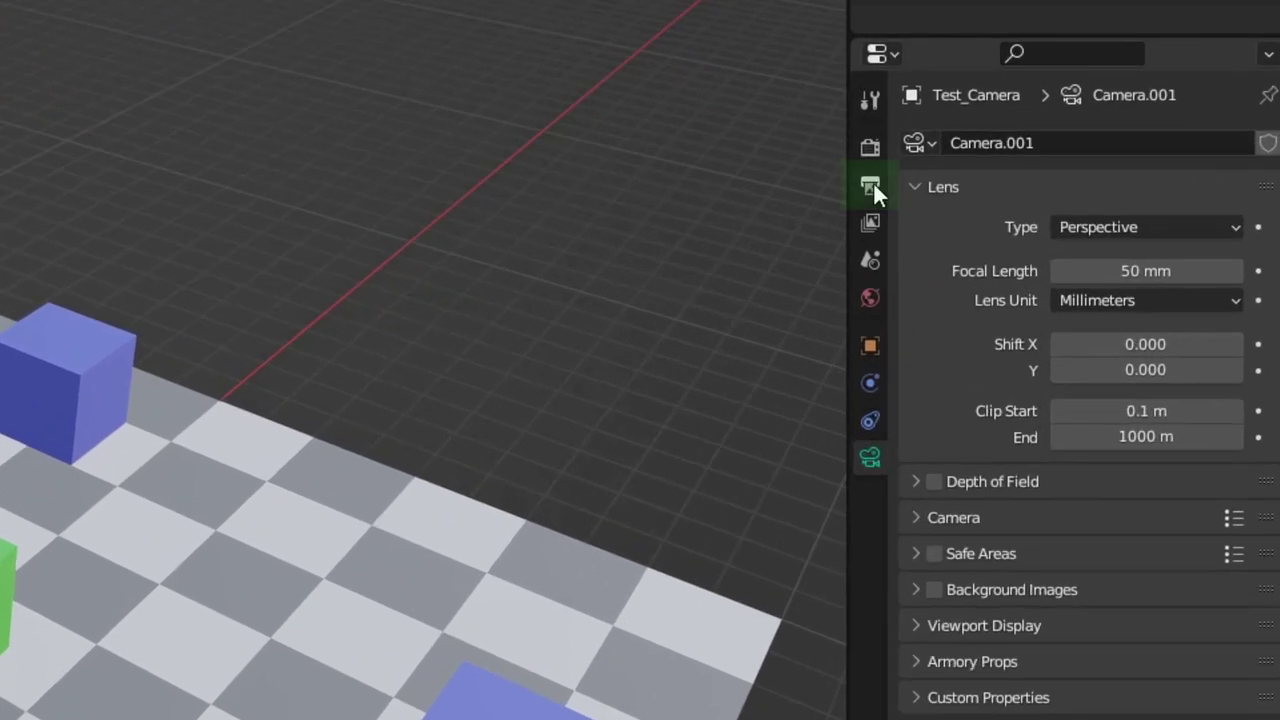
pyautogui.click(1073, 323)
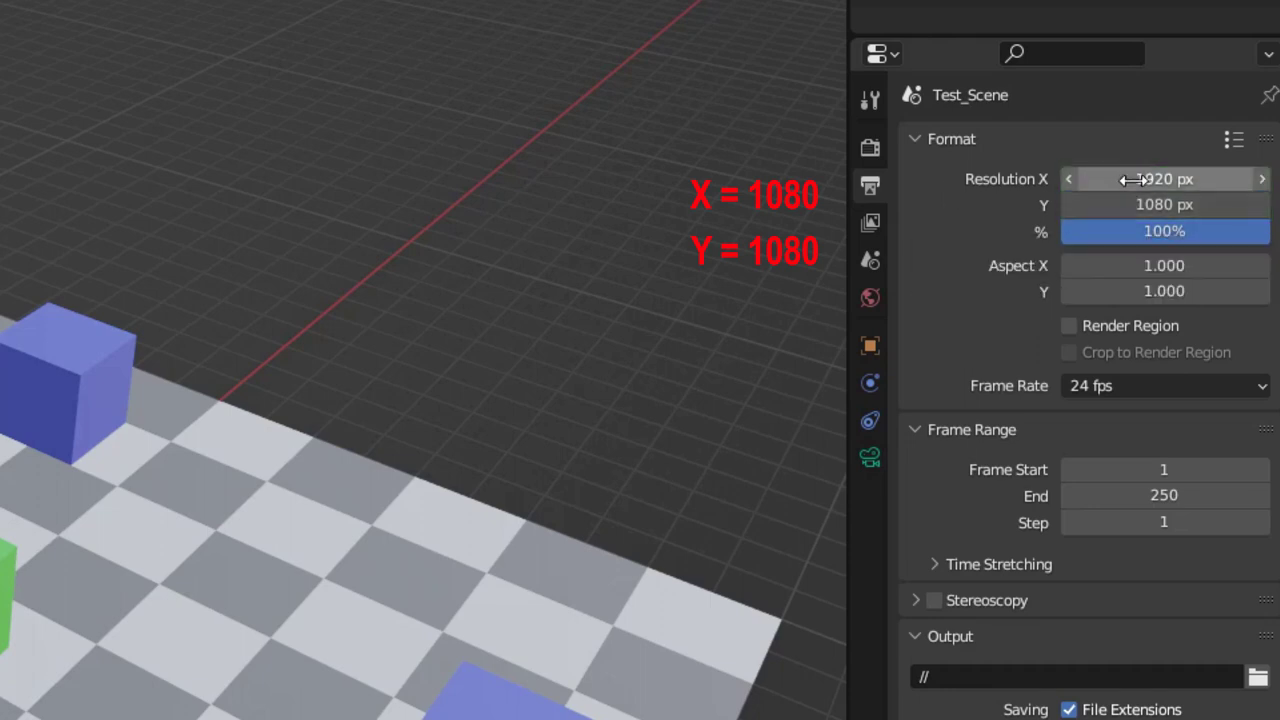
pyautogui.write('1080')
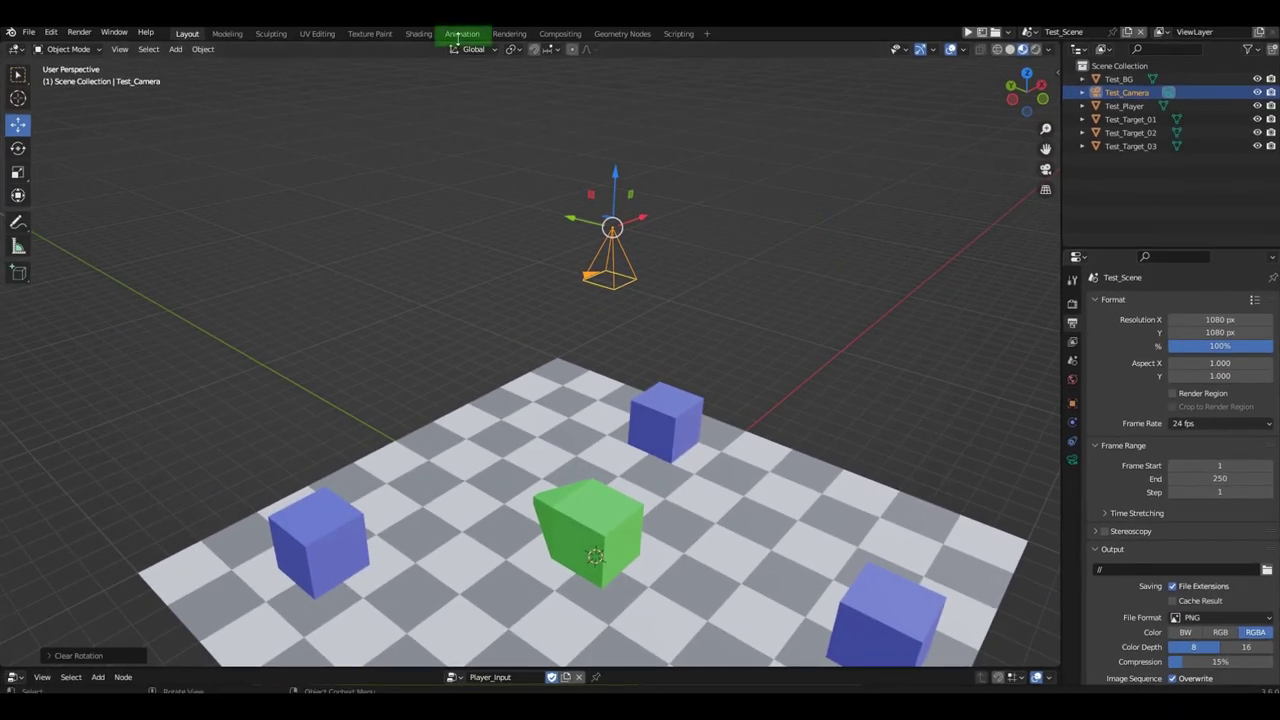
# Switch to the Animation workspace and display its camera view in Material Preview shading
pyautogui.click(464, 36)
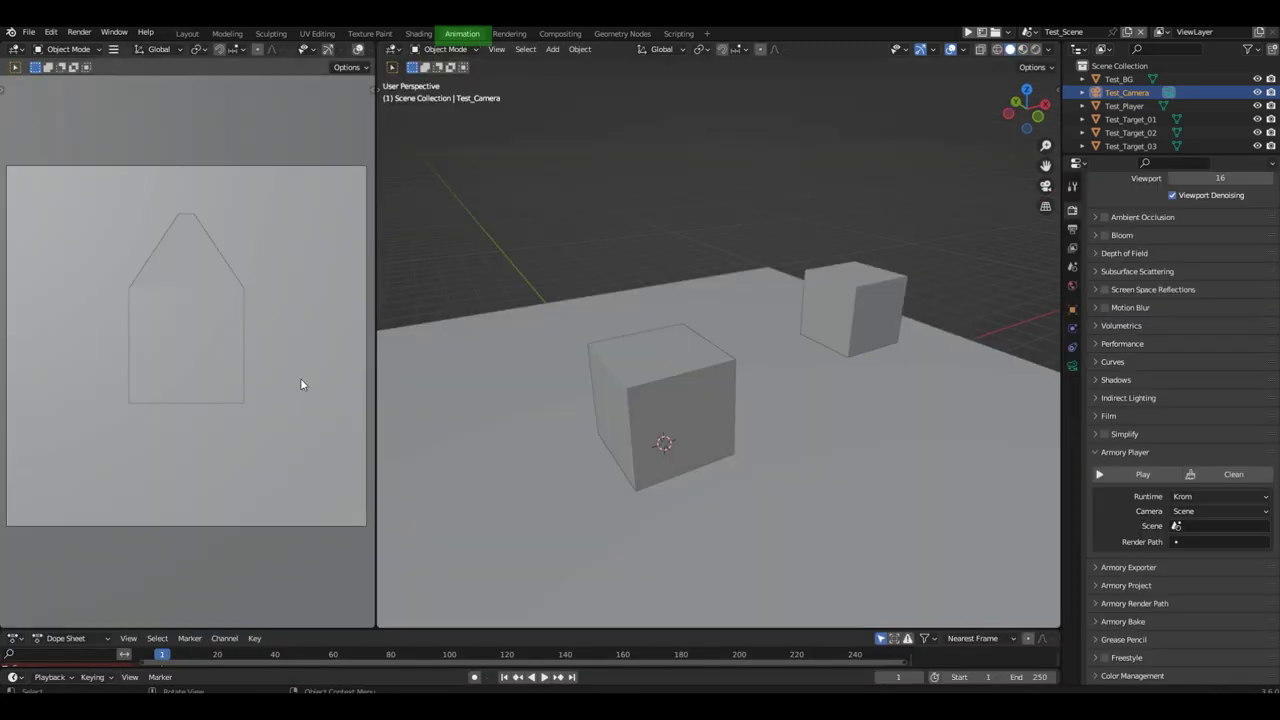
pyautogui.press('KP_0')
pyautogui.press('KP_0')
pyautogui.scroll(-4, 338, 50)
pyautogui.click(338, 50)
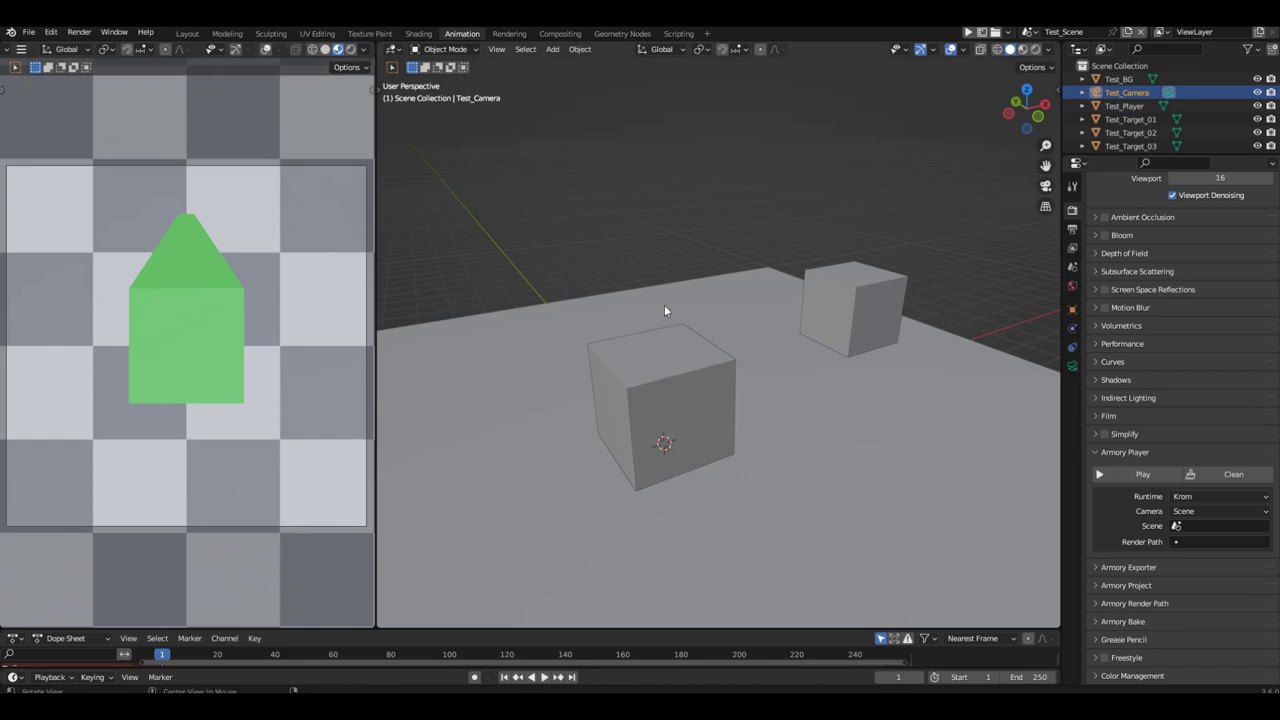
# Raise Test_Camera along Z until the whole checkered floor fills its frame, and close the game test window
pyautogui.scroll(-6, 664, 304)
pyautogui.keyDown('shift'); pyautogui.moveTo(645, 210); pyautogui.dragTo(670, 230, button='middle'); pyautogui.keyUp('shift')
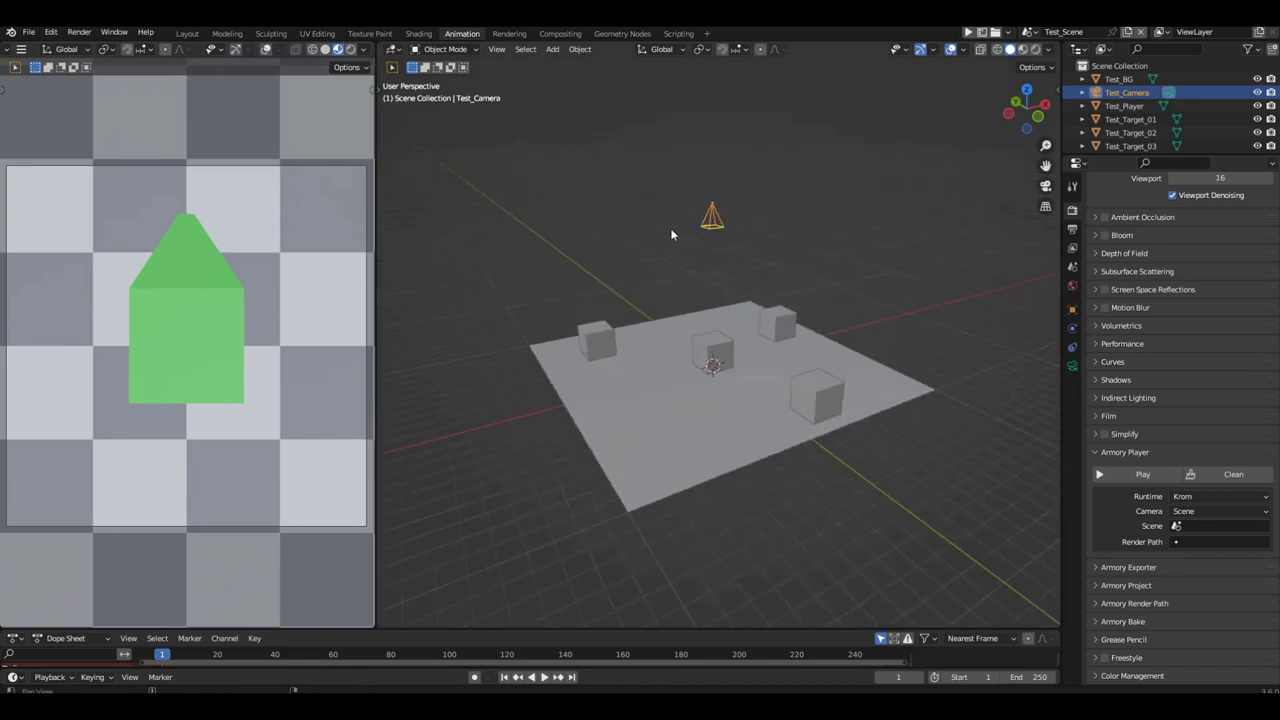
pyautogui.press('t')
pyautogui.click(396, 142)
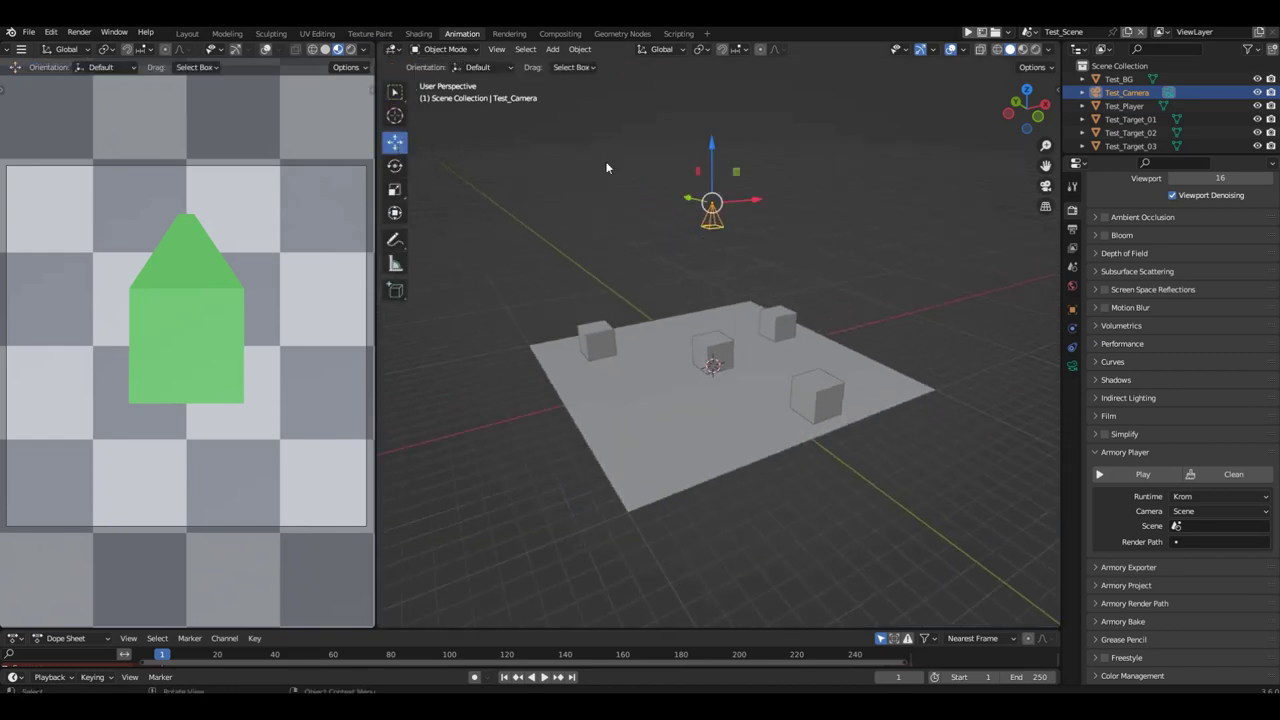
pyautogui.moveTo(714, 139); pyautogui.dragTo(729, 75)
pyautogui.scroll(-5, 699, 325)
pyautogui.keyDown('shift'); pyautogui.moveTo(695, 349); pyautogui.dragTo(676, 417, button='middle'); pyautogui.keyUp('shift')
pyautogui.moveTo(686, 226); pyautogui.dragTo(688, 141)
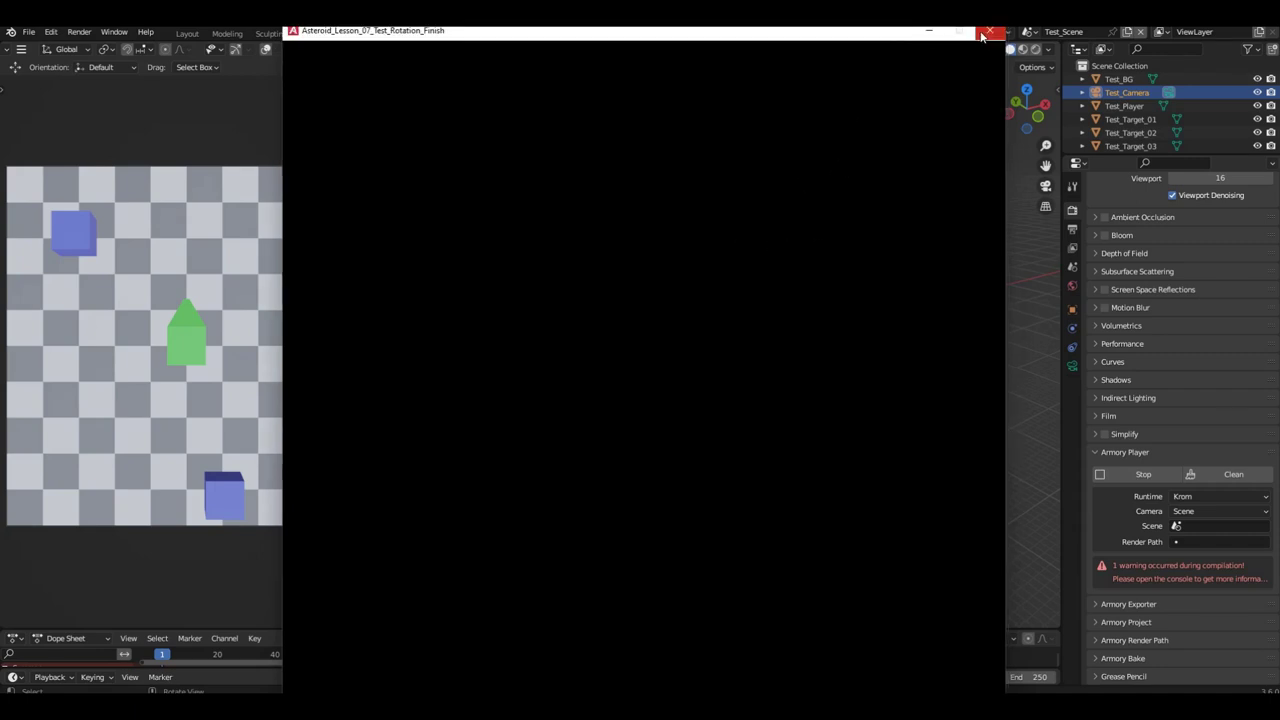
pyautogui.click(987, 33)
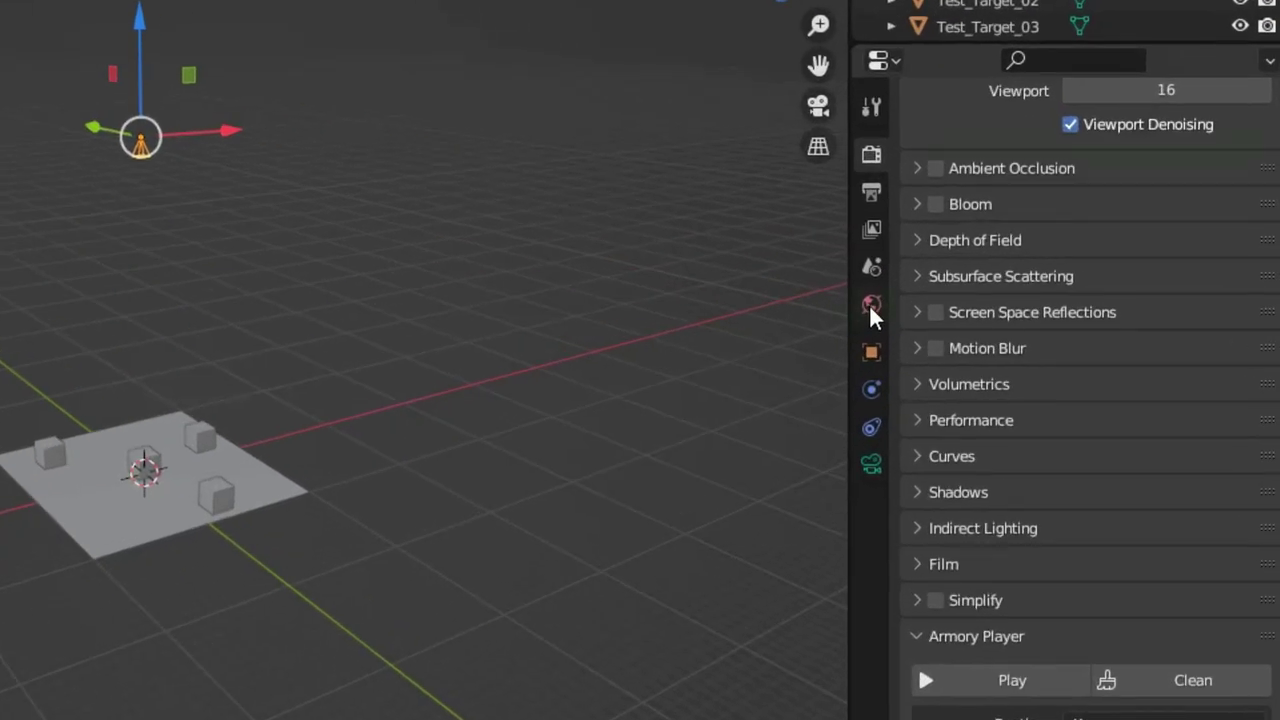
# Add a new world named Test_World with a background strength of 10.000, and show the camera view in rendered shading
pyautogui.click(1072, 285)
pyautogui.click(1126, 149)
pyautogui.doubleClick(1065, 158)
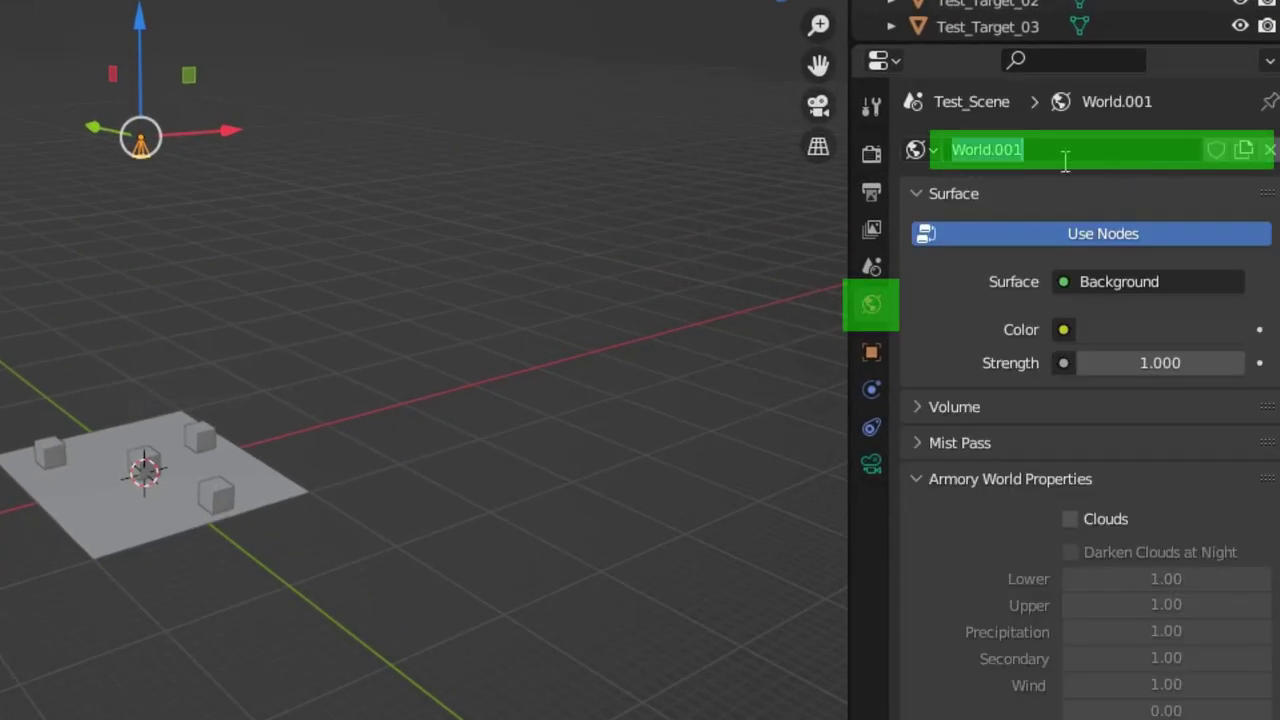
pyautogui.write('T')
pyautogui.write('World')
pyautogui.press('Return')
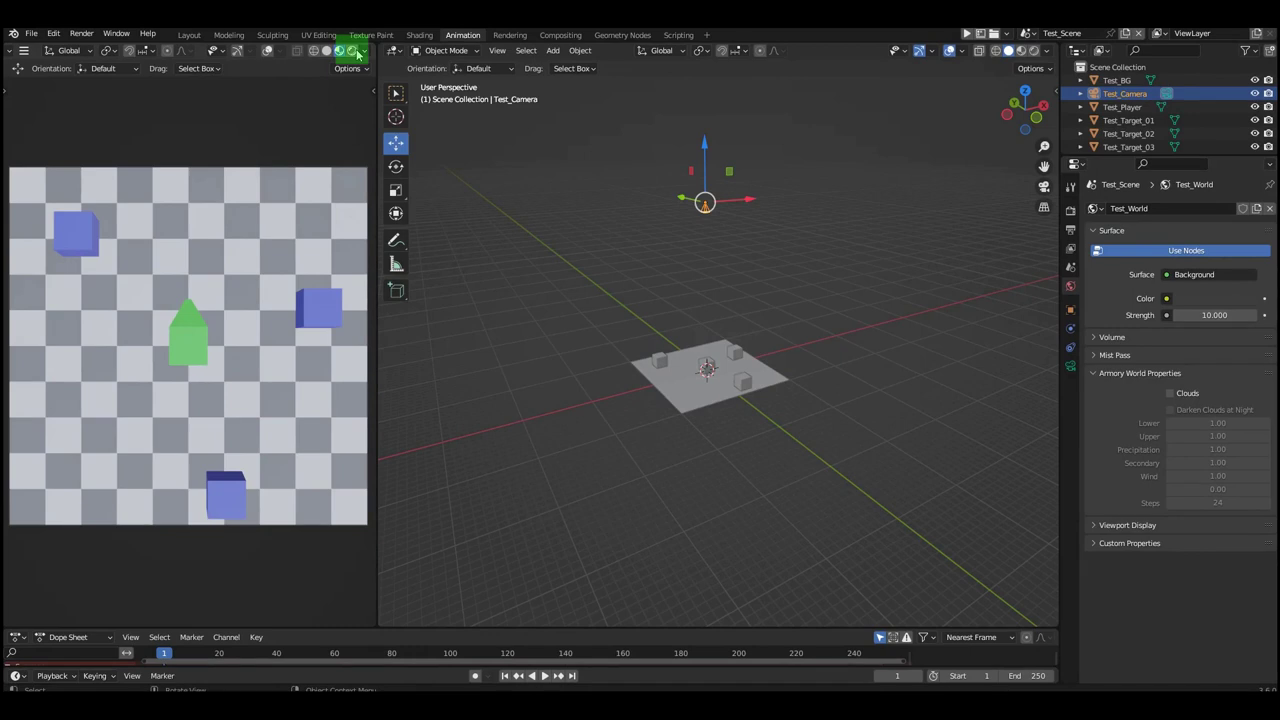
pyautogui.click(356, 54)
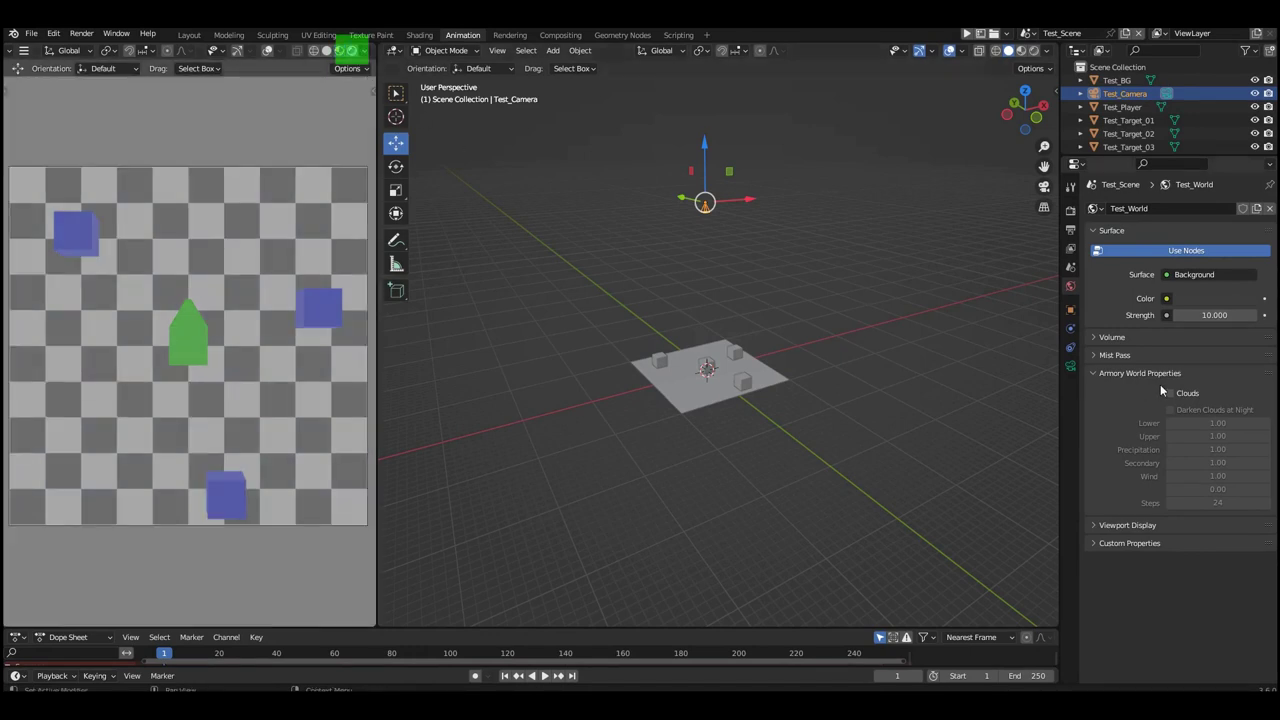
pyautogui.moveTo(1222, 315)
pyautogui.mouseDown()
pyautogui.moveTo(1088, 316)
pyautogui.moveTo(1172, 315)
pyautogui.mouseUp()
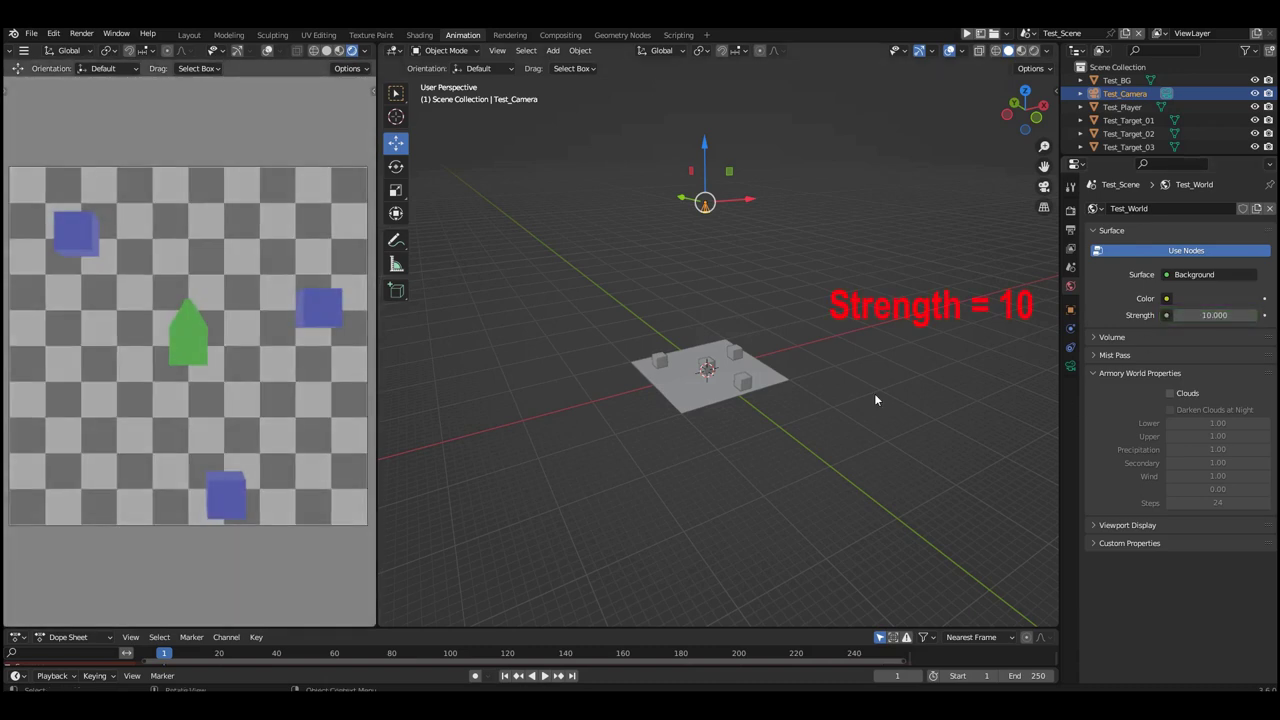
# Return to the Layout workspace and enlarge the logic node editor below the 3D viewport
pyautogui.click(188, 35)
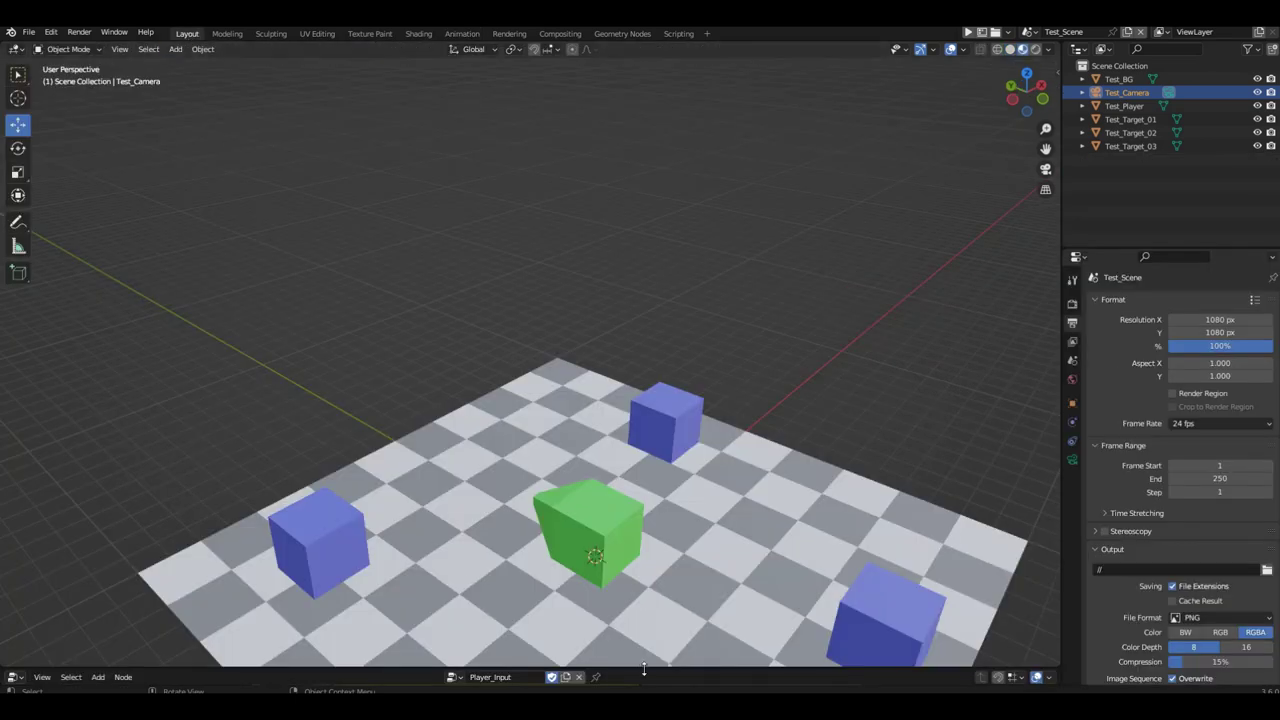
pyautogui.moveTo(646, 668); pyautogui.dragTo(690, 302)
pyautogui.scroll(-10, 673, 192)
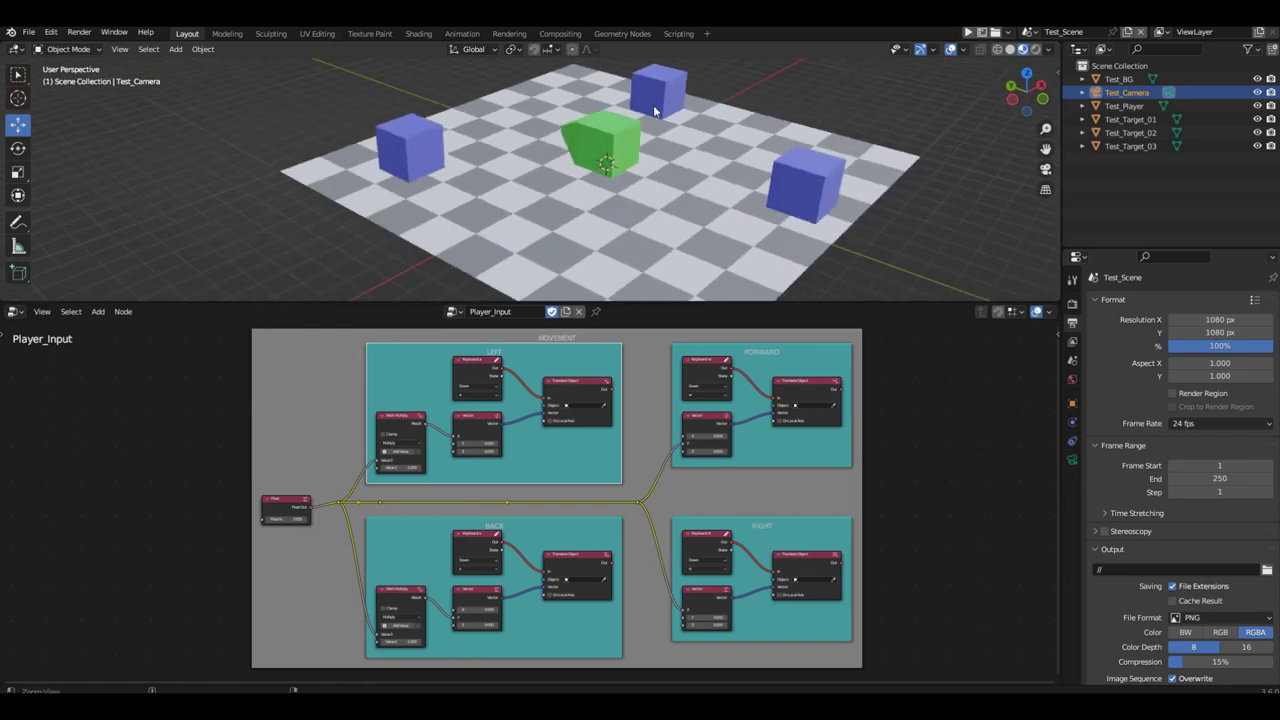
# Select the green Test_Player cube and unlink the Player_Input node tree from the node editor
pyautogui.moveTo(649, 122); pyautogui.dragTo(702, 154, button='middle')
pyautogui.click(622, 190)
pyautogui.moveTo(632, 200); pyautogui.dragTo(643, 196, button='middle')
pyautogui.scroll(3, 650, 160)
pyautogui.moveTo(652, 152); pyautogui.dragTo(667, 191, button='middle')
pyautogui.moveTo(668, 192); pyautogui.dragTo(660, 190)
pyautogui.scroll(2, 660, 190)
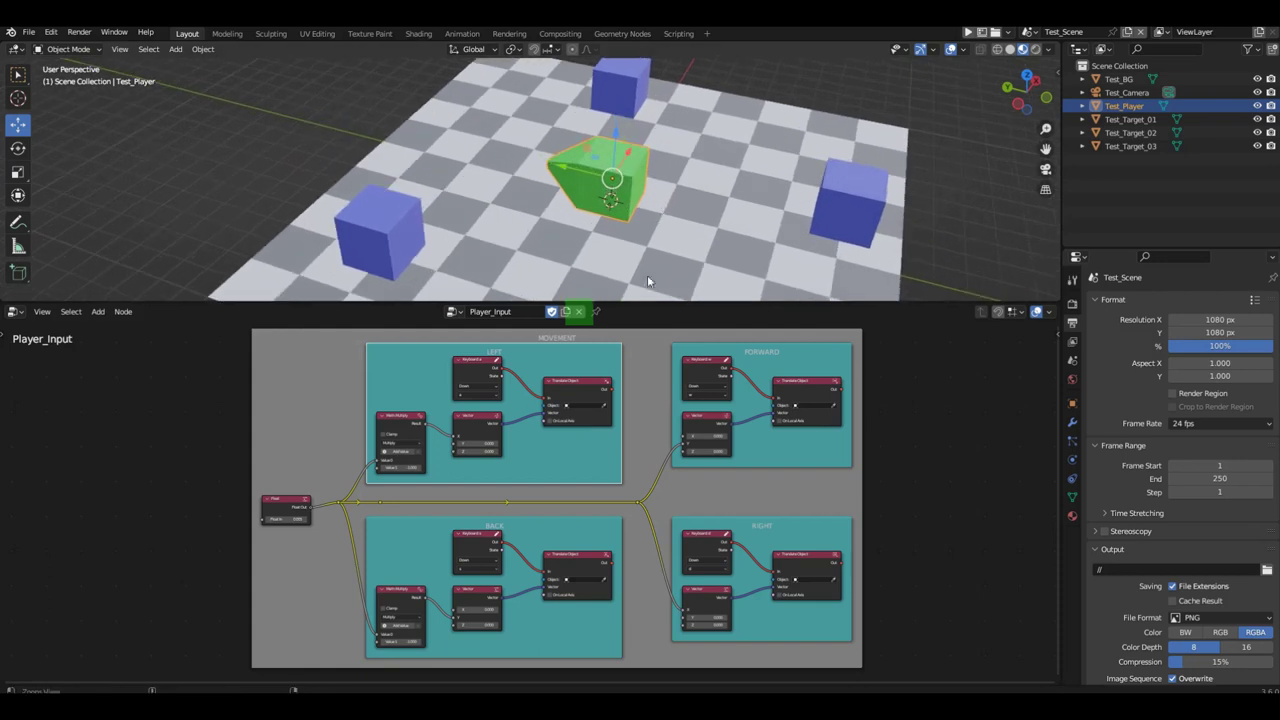
pyautogui.click(580, 313)
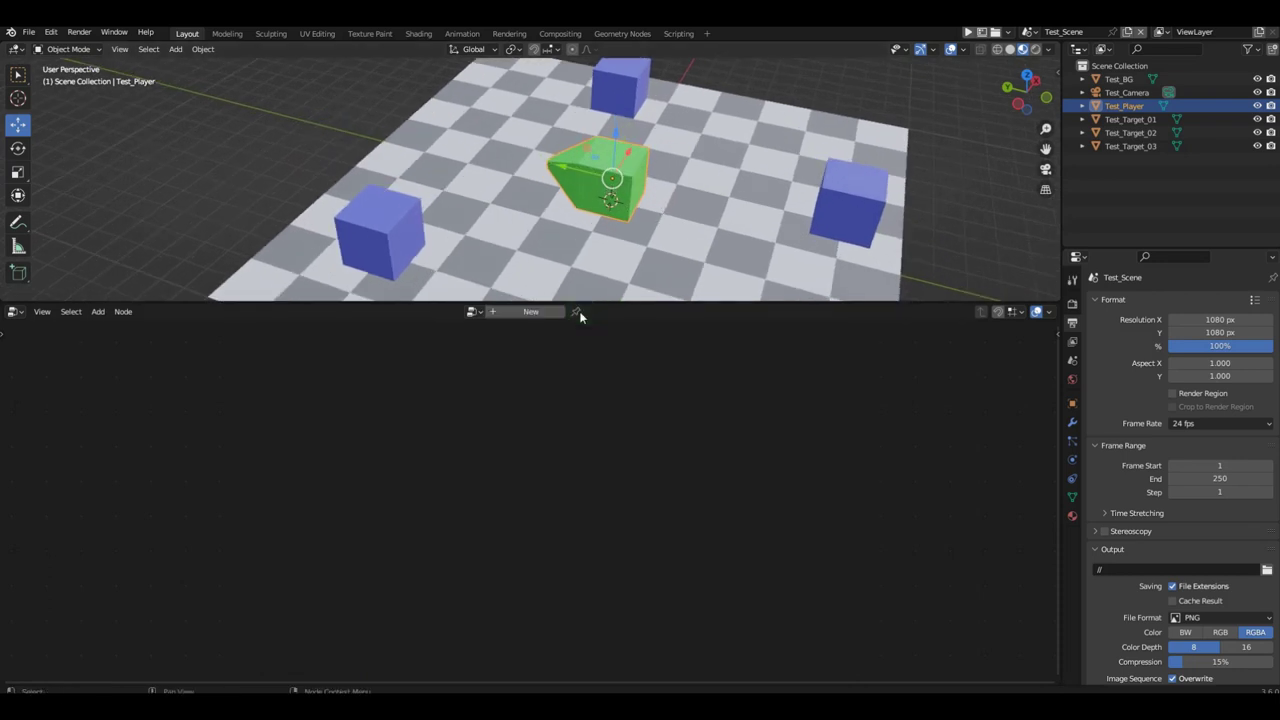
# Create a new logic node tree named Test_Target
pyautogui.click(473, 311)
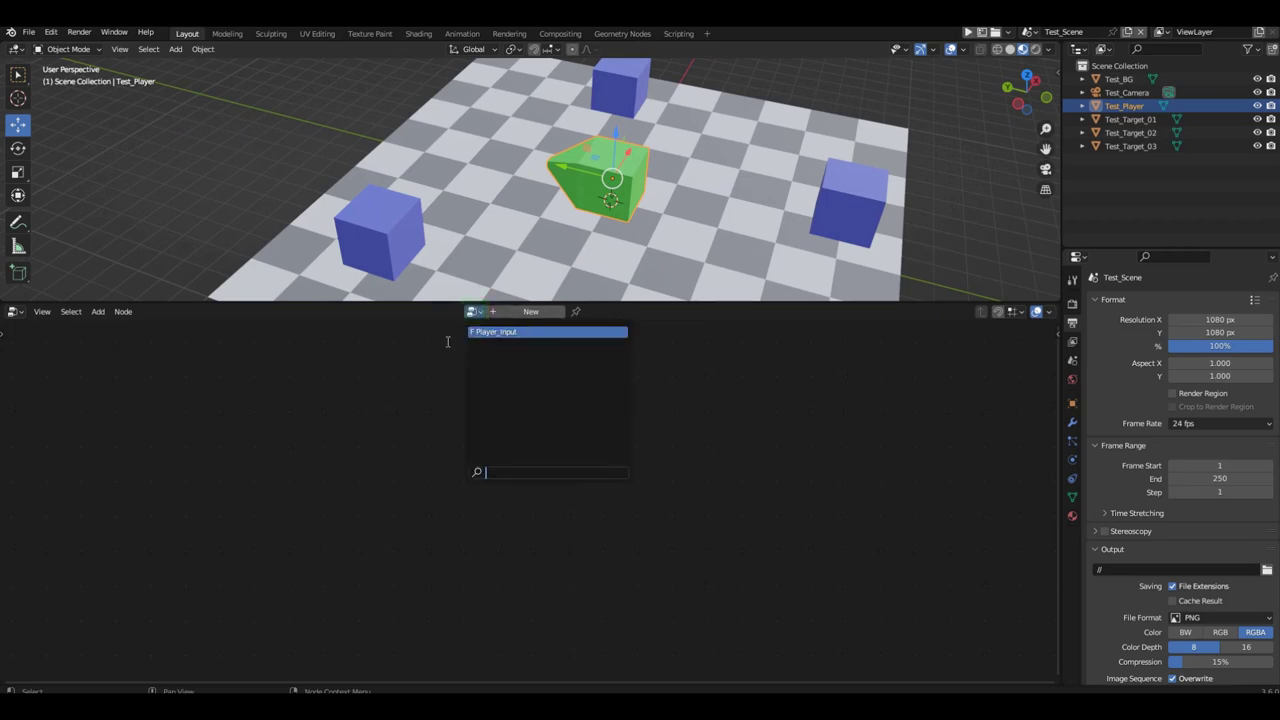
pyautogui.click(528, 313)
pyautogui.doubleClick(526, 312)
pyautogui.write('Test_Target')
pyautogui.press('Return')
# Add a Set Object Rotation node to the Test_Target node tree
pyautogui.hotkey('shift', 'a')
pyautogui.moveTo(405, 466)
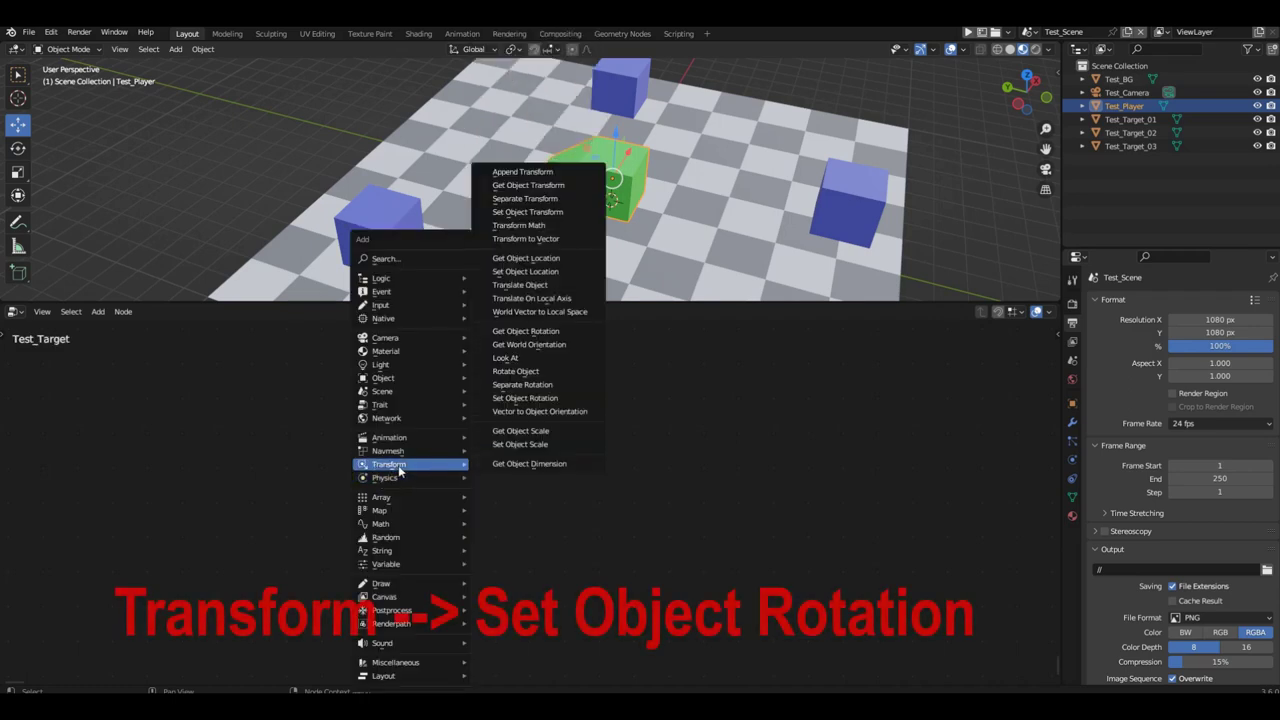
pyautogui.click(569, 400)
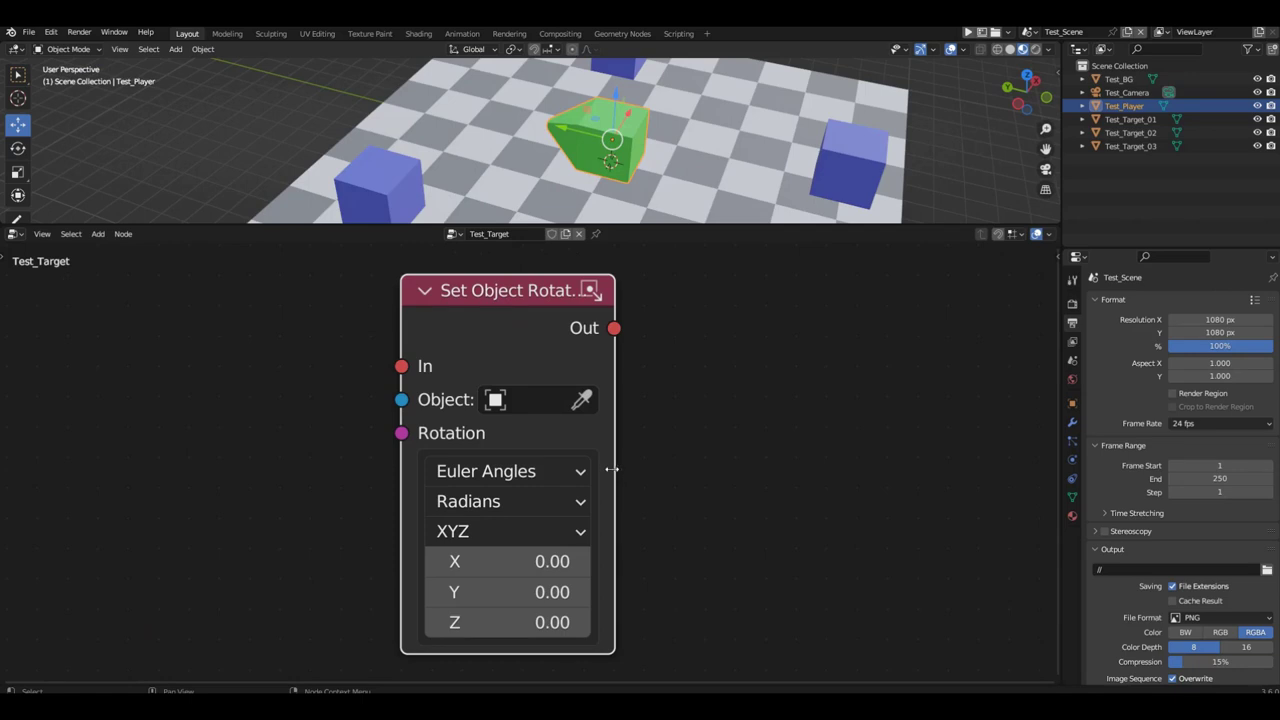